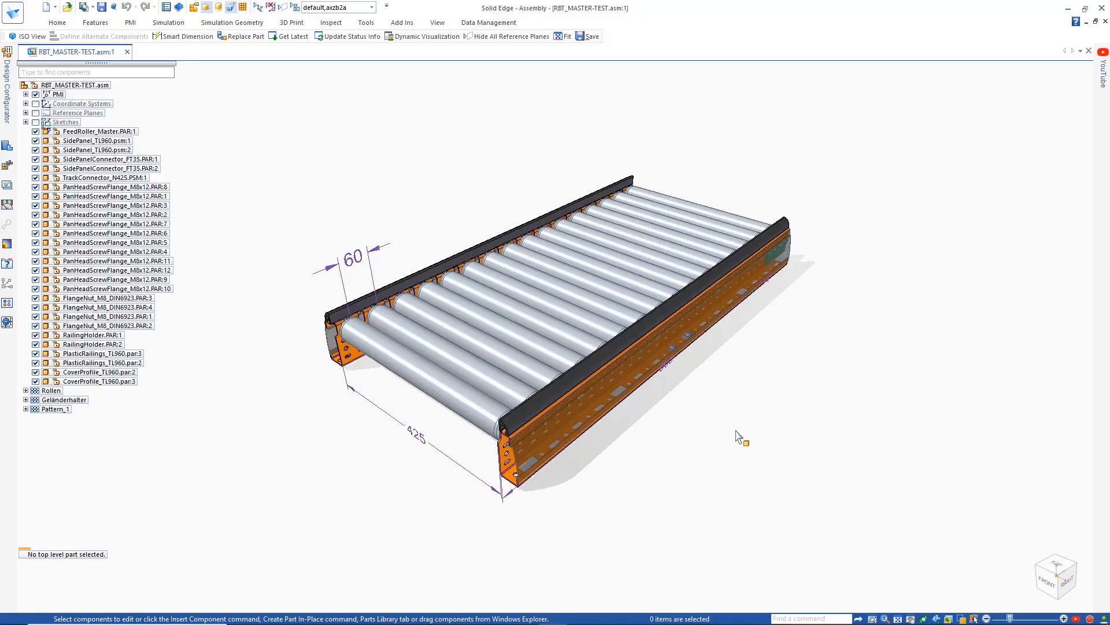
- Open the Design Configurator as a docked pane and add the FeedRoller_Master.PAR:1 roller to the components to configure
{"action": "mouse_move", "coordinate": [737, 431]}
{"action": "middle_mouse_down"}
{"action": "mouse_move", "coordinate": [735, 444]}
{"action": "mouse_move", "coordinate": [718, 442]}
{"action": "middle_mouse_up"}
{"action": "left_click", "coordinate": [7, 89]}
{"action": "left_click", "coordinate": [271, 47]}
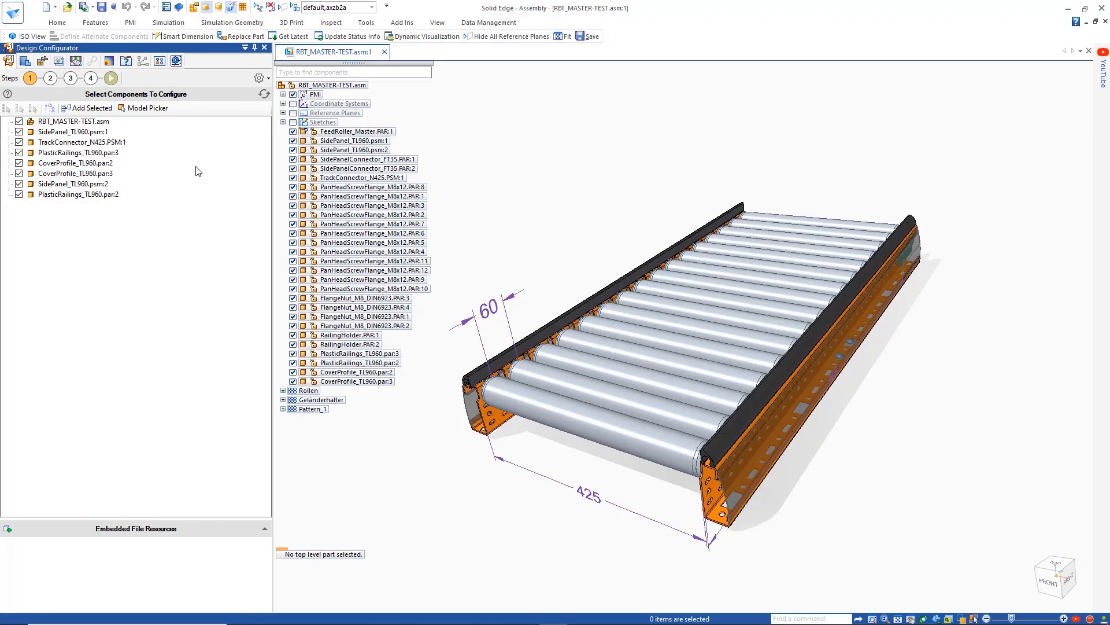
{"action": "left_click", "coordinate": [145, 108]}
{"action": "left_click", "coordinate": [552, 412]}
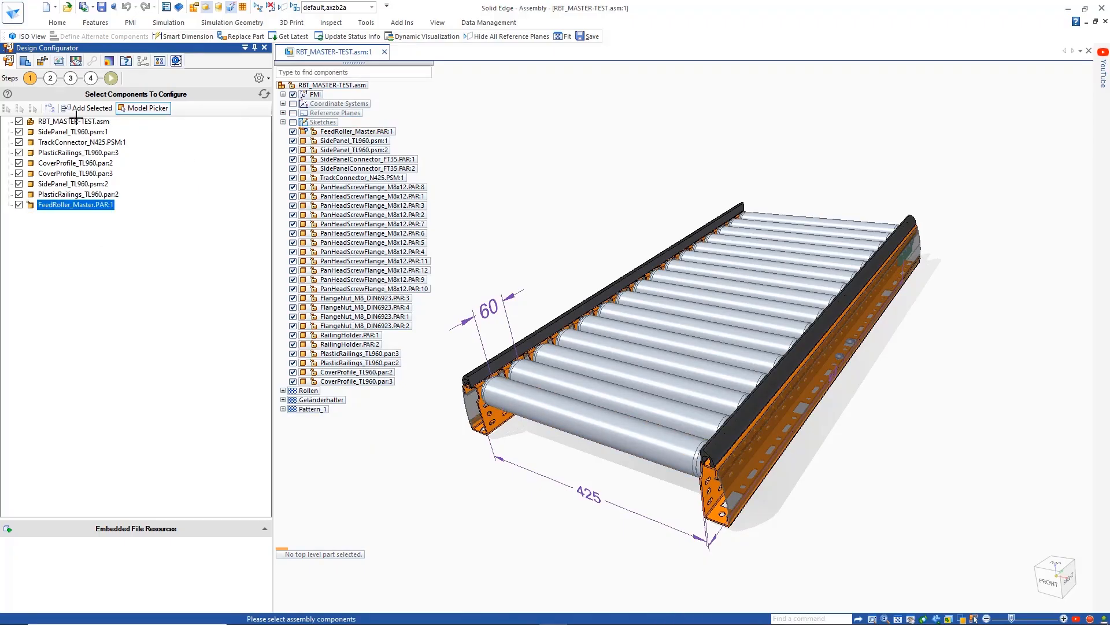
- In the master input fields, add the values 960 and 1020 to the Length (L) dropdown field
{"action": "left_click", "coordinate": [50, 77]}
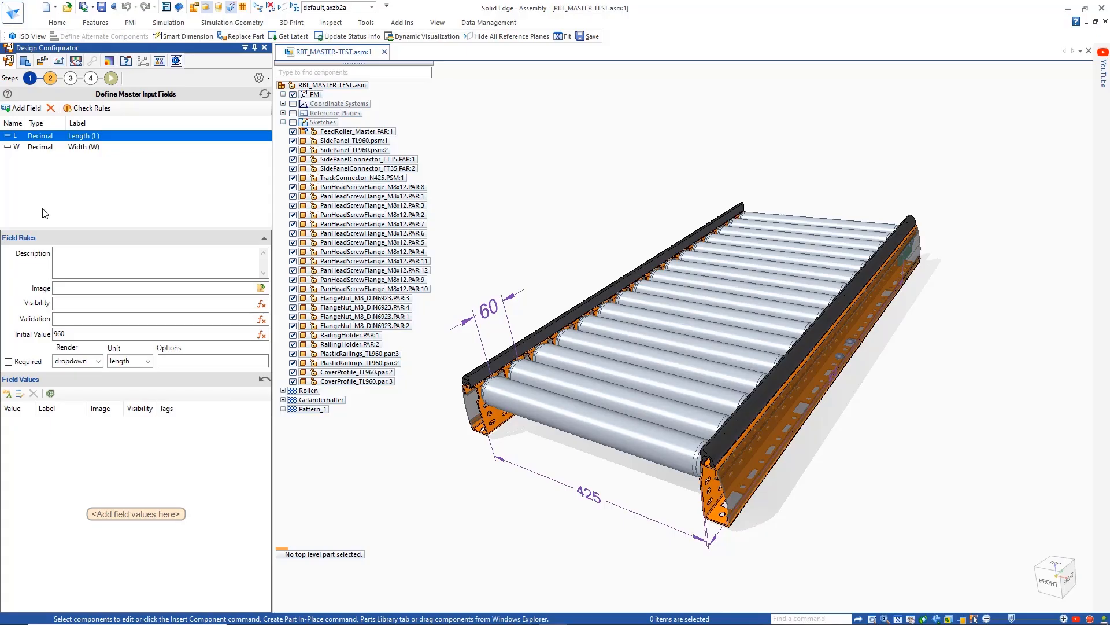
{"action": "left_click", "coordinate": [98, 361]}
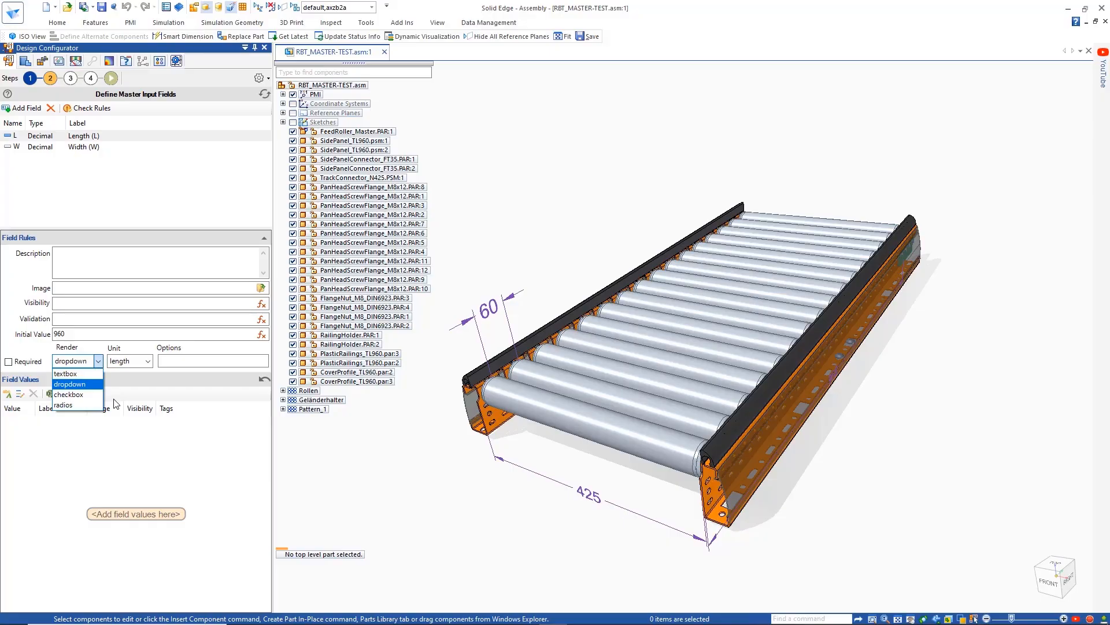
{"action": "left_click", "coordinate": [100, 361]}
{"action": "left_click", "coordinate": [8, 394]}
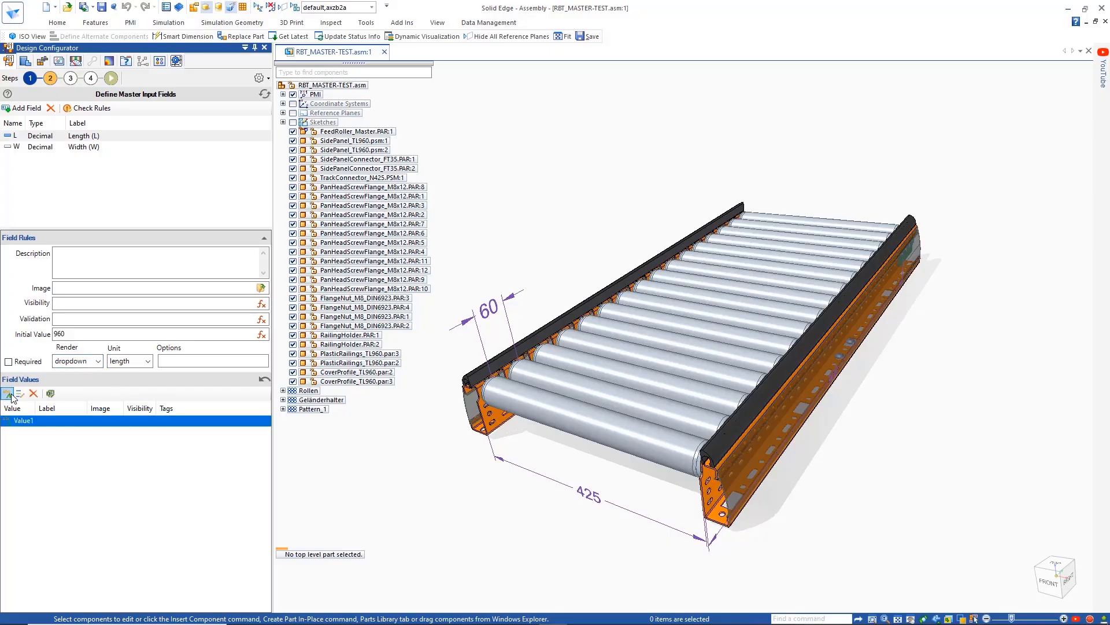
{"action": "key", "text": "Return"}
{"action": "left_click", "coordinate": [8, 394]}
{"action": "left_click", "coordinate": [22, 434]}
{"action": "type", "text": "1020"}
{"action": "key", "text": "Return"}
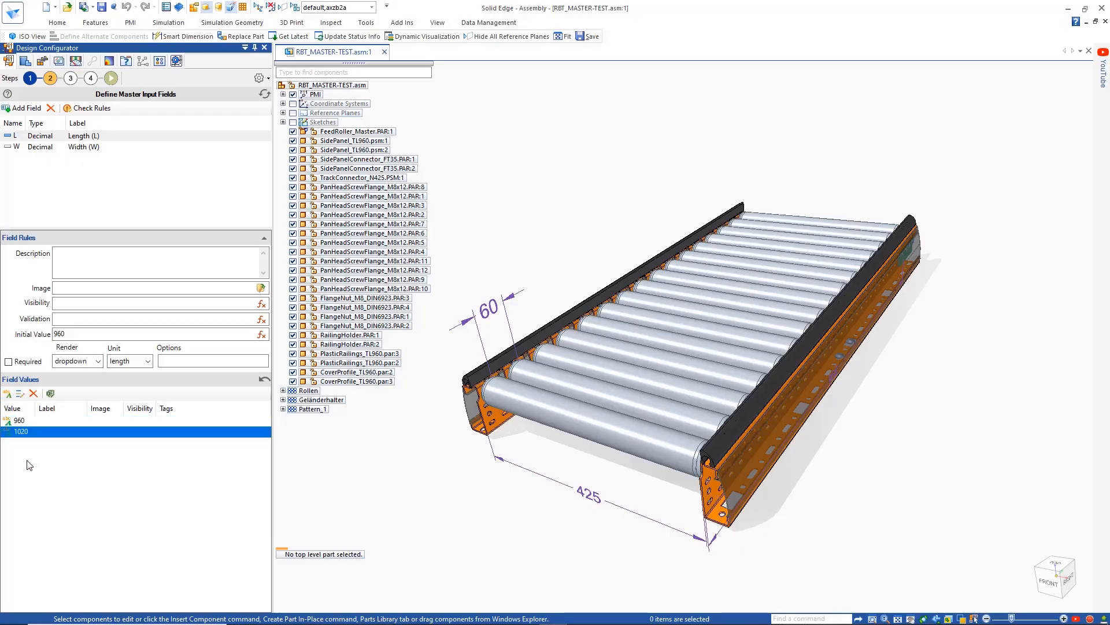
- Paste the length values 960, 1020, 1050, 1080, 1140 and 1440 in bulk, and assign CONVEYOR.png as the Length field's image
{"action": "left_click", "coordinate": [20, 394]}
{"action": "left_click", "coordinate": [508, 266]}
{"action": "key", "text": "ctrl+v"}
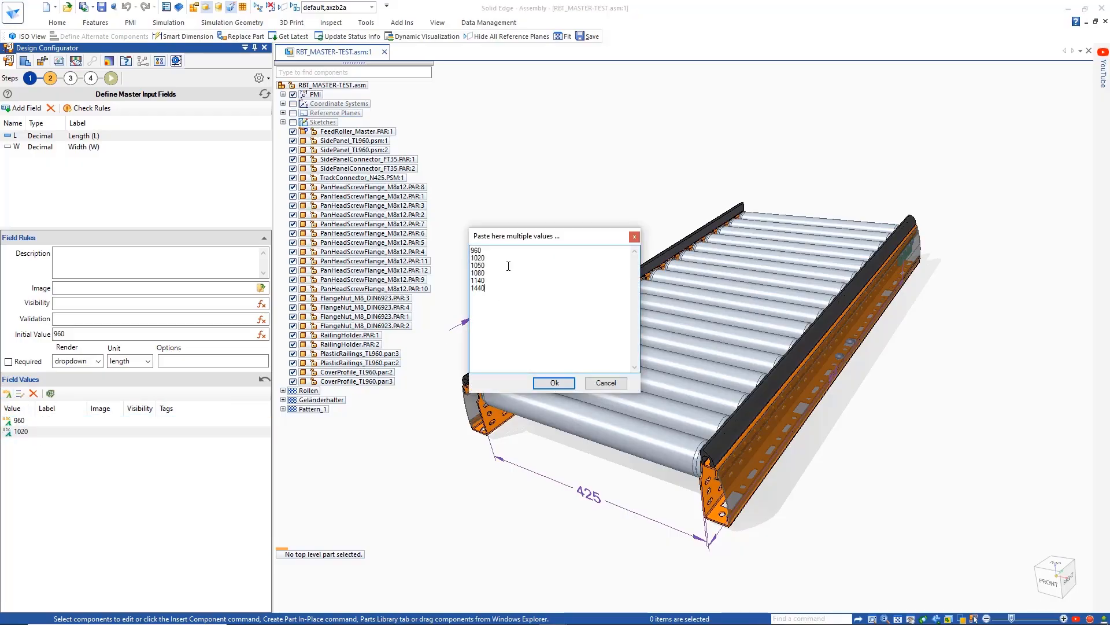
{"action": "left_click", "coordinate": [554, 383]}
{"action": "left_click", "coordinate": [261, 287]}
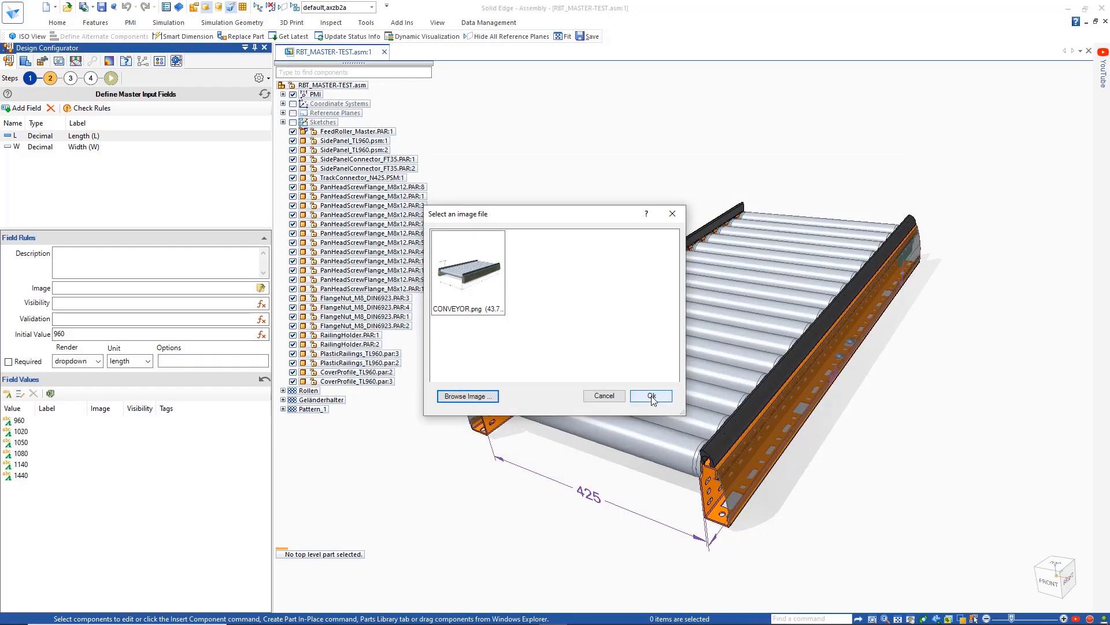
{"action": "left_click", "coordinate": [651, 396]}
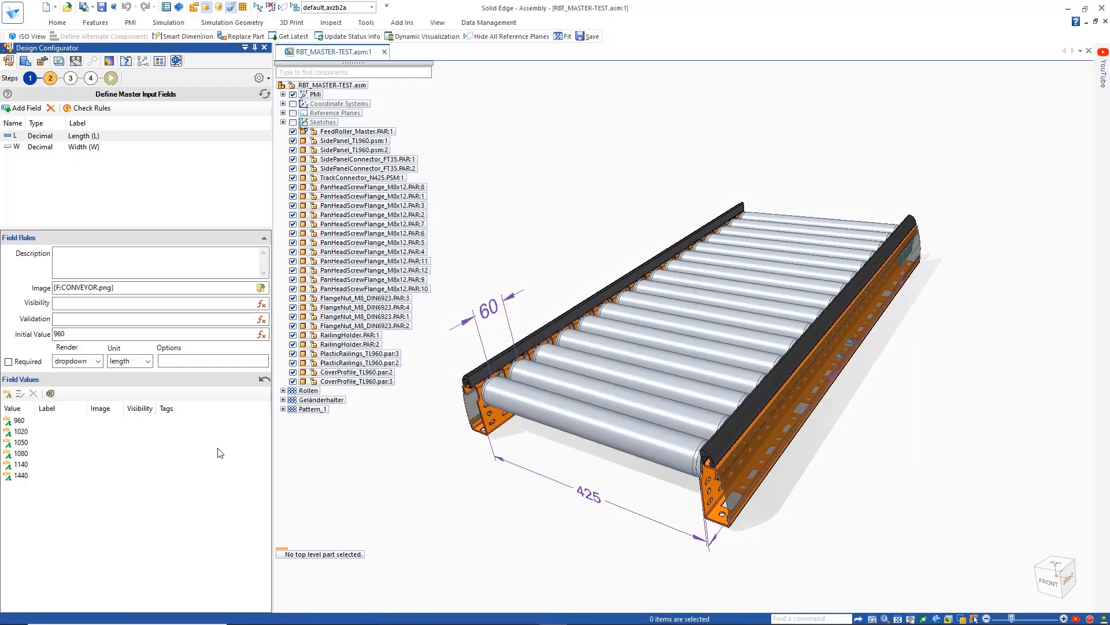
- Add the values 425 and 725 to the Width (W) field
{"action": "left_click", "coordinate": [24, 147]}
{"action": "left_click", "coordinate": [8, 394]}
{"action": "left_click", "coordinate": [7, 393]}
{"action": "double_click", "coordinate": [21, 421]}
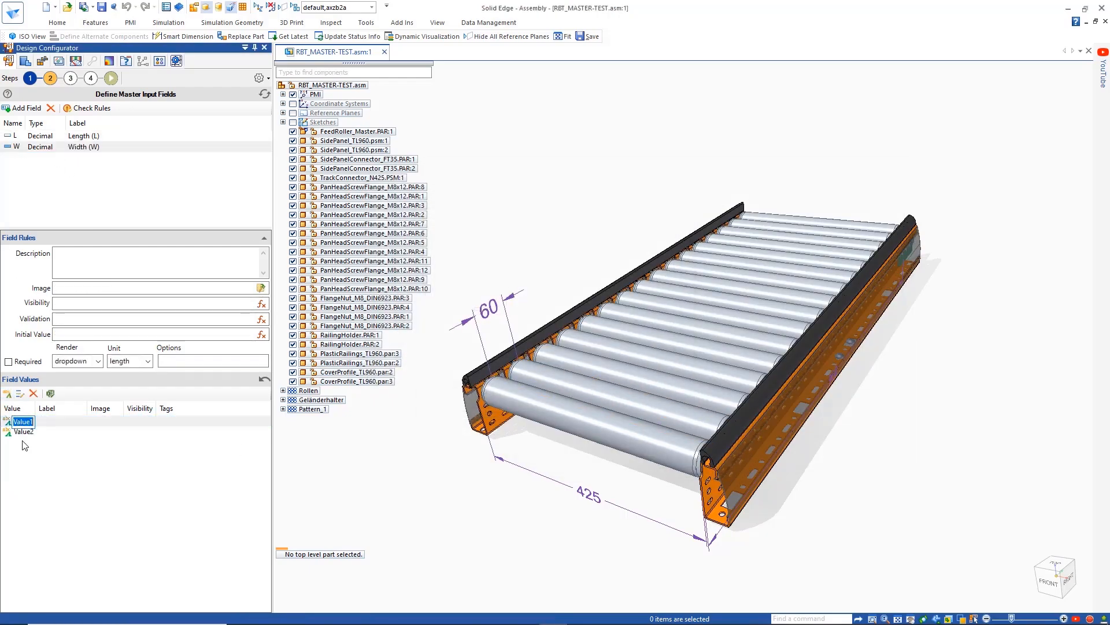
{"action": "type", "text": "425"}
{"action": "key", "text": "Return"}
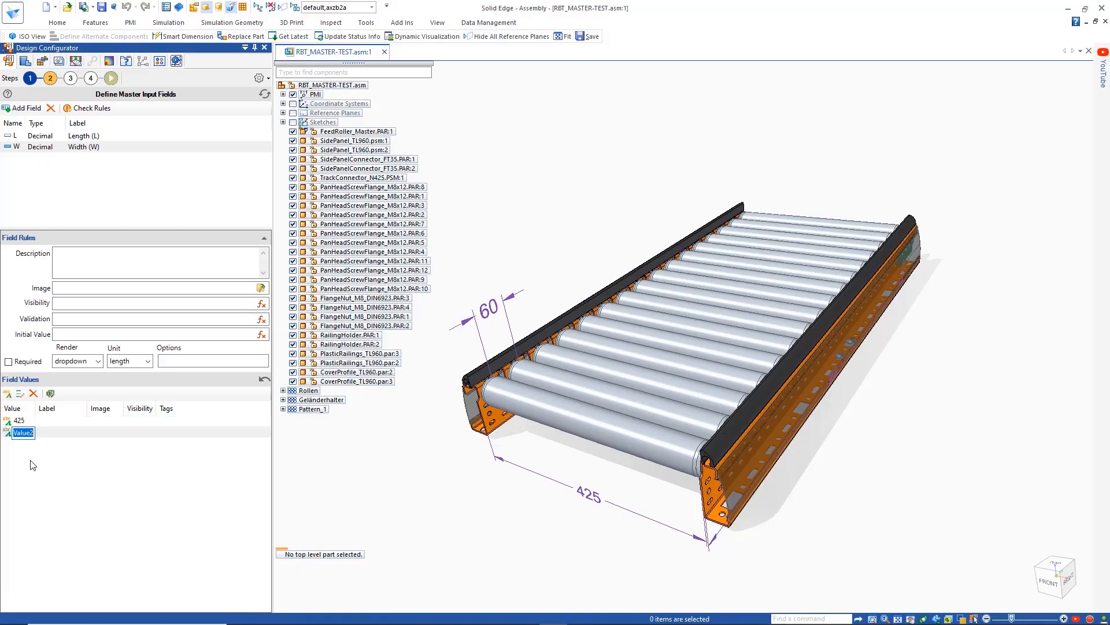
{"action": "type", "text": "725"}
{"action": "key", "text": "Return"}
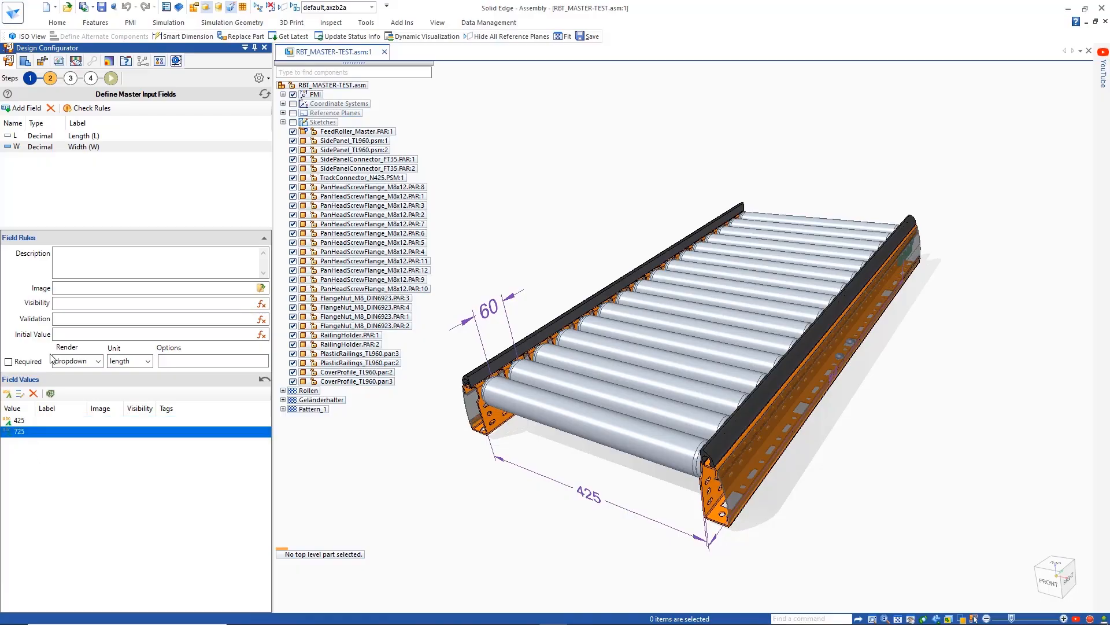
- Add a decimal master input field named P with the label "Pitch (P)"
{"action": "left_click", "coordinate": [27, 109]}
{"action": "type", "text": "P"}
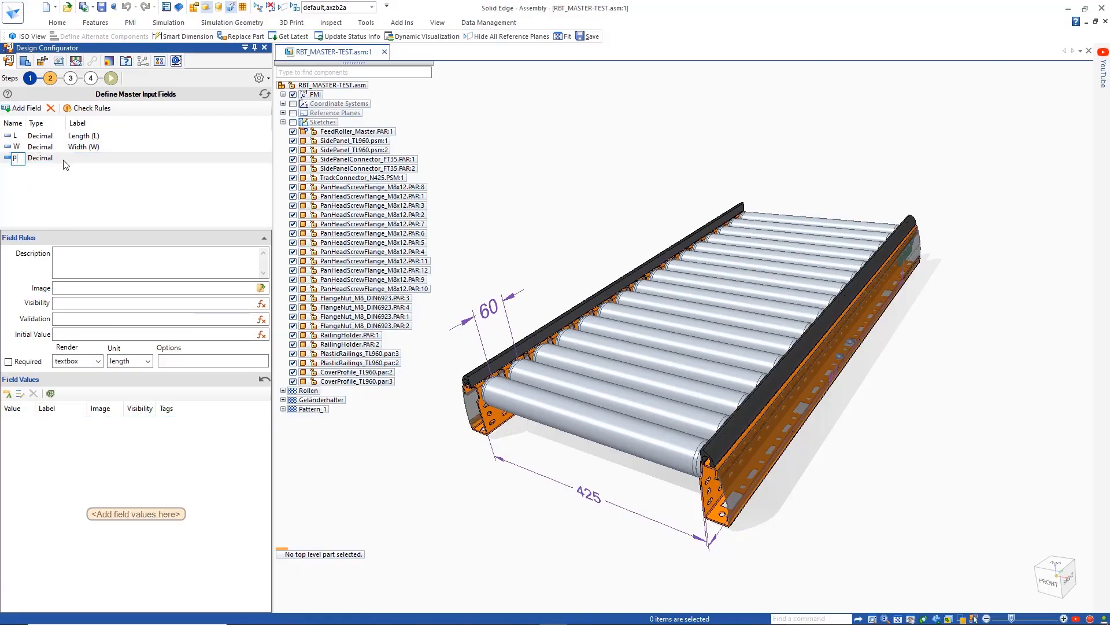
{"action": "key", "text": "Tab"}
{"action": "type", "text": "Pitch"}
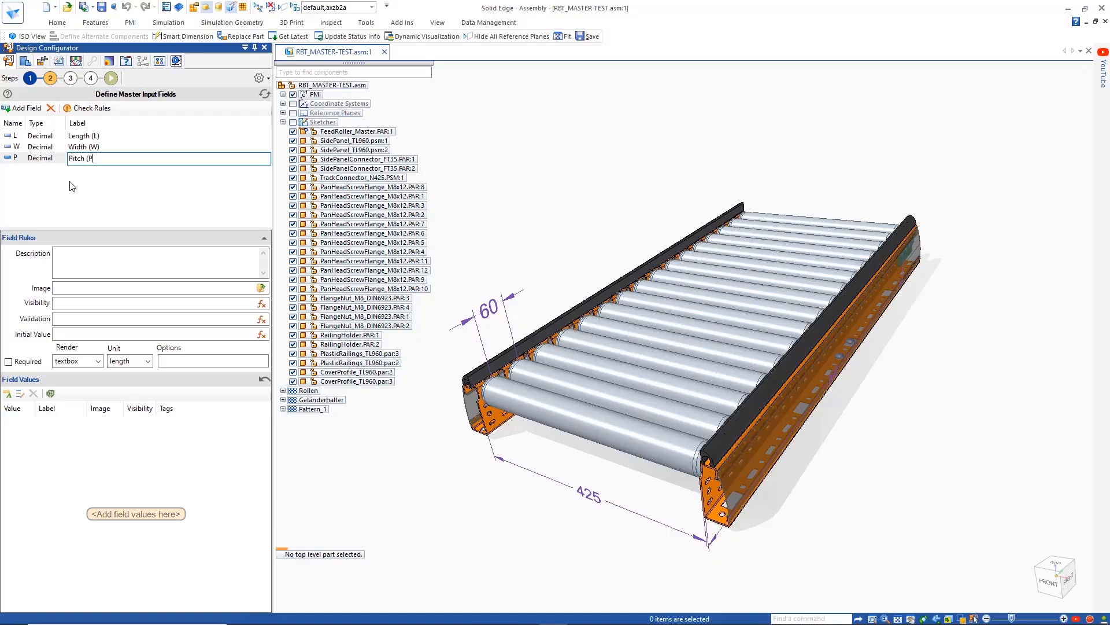
- Render the Pitch field as radios with the values 60 and 90, and open the visibility expression of value 60
{"action": "left_click", "coordinate": [98, 361]}
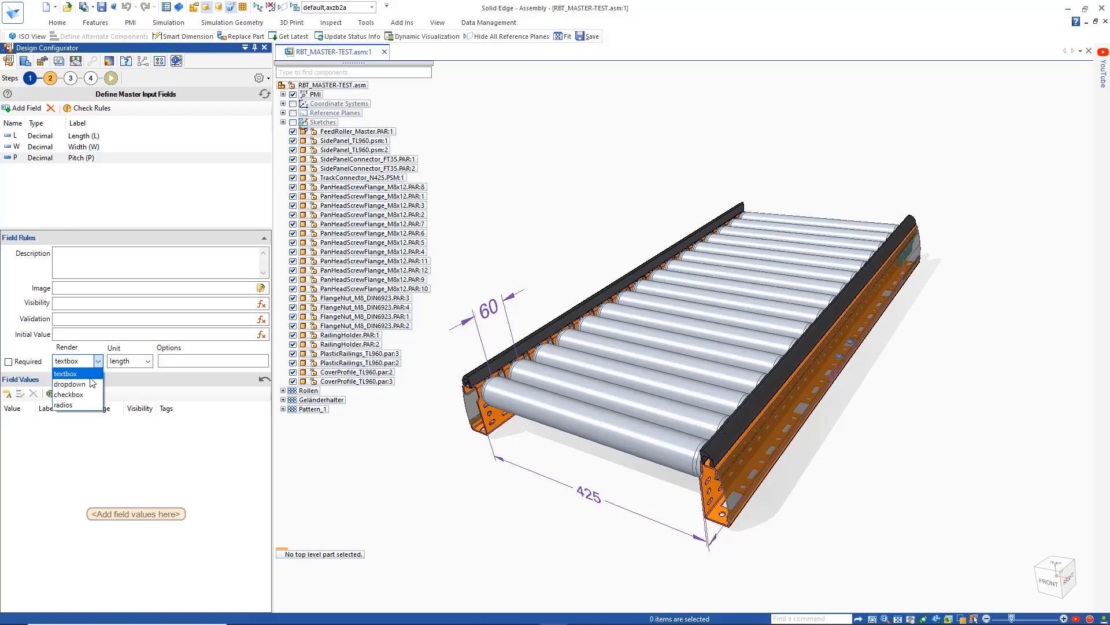
{"action": "left_click", "coordinate": [76, 383]}
{"action": "left_click", "coordinate": [7, 393]}
{"action": "left_click", "coordinate": [7, 393]}
{"action": "type", "text": "60"}
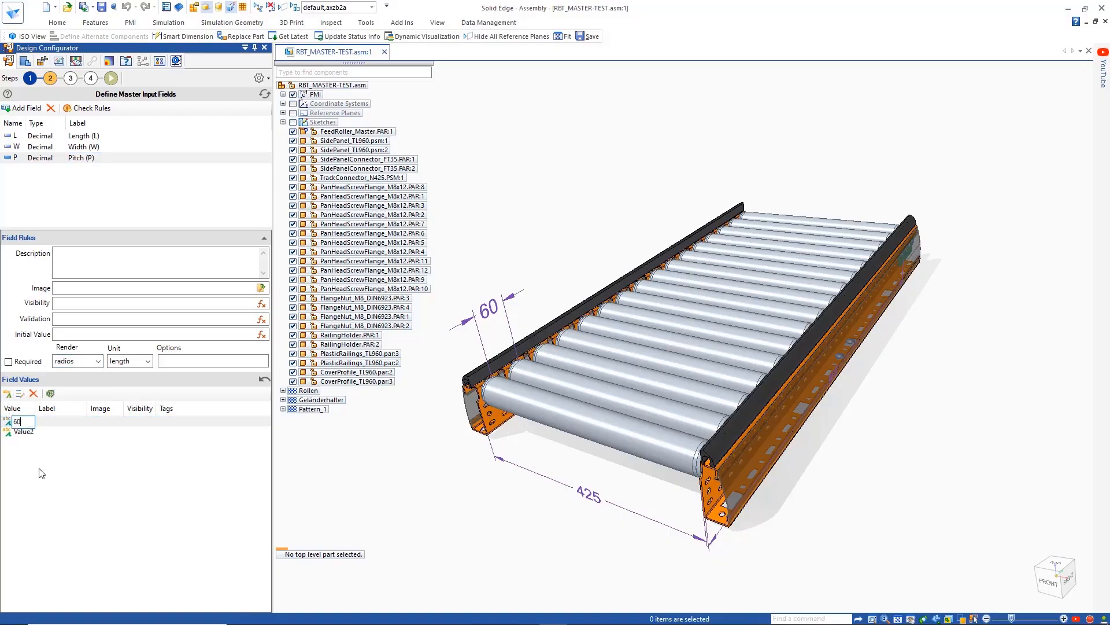
{"action": "left_click", "coordinate": [30, 433]}
{"action": "type", "text": "90"}
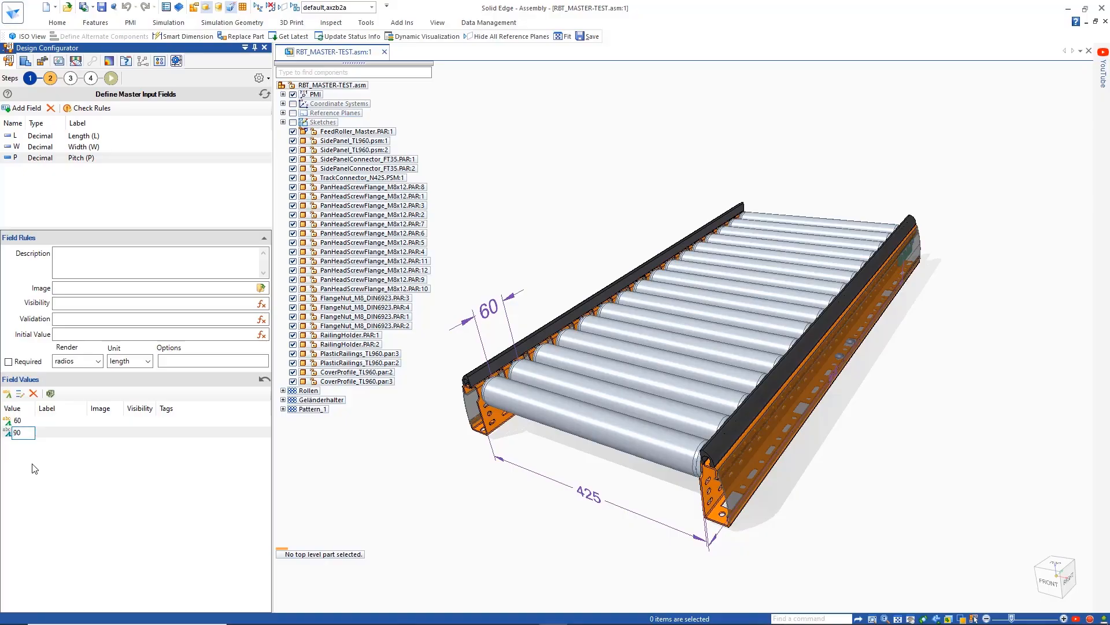
{"action": "key", "text": "Return"}
{"action": "left_click", "coordinate": [148, 422]}
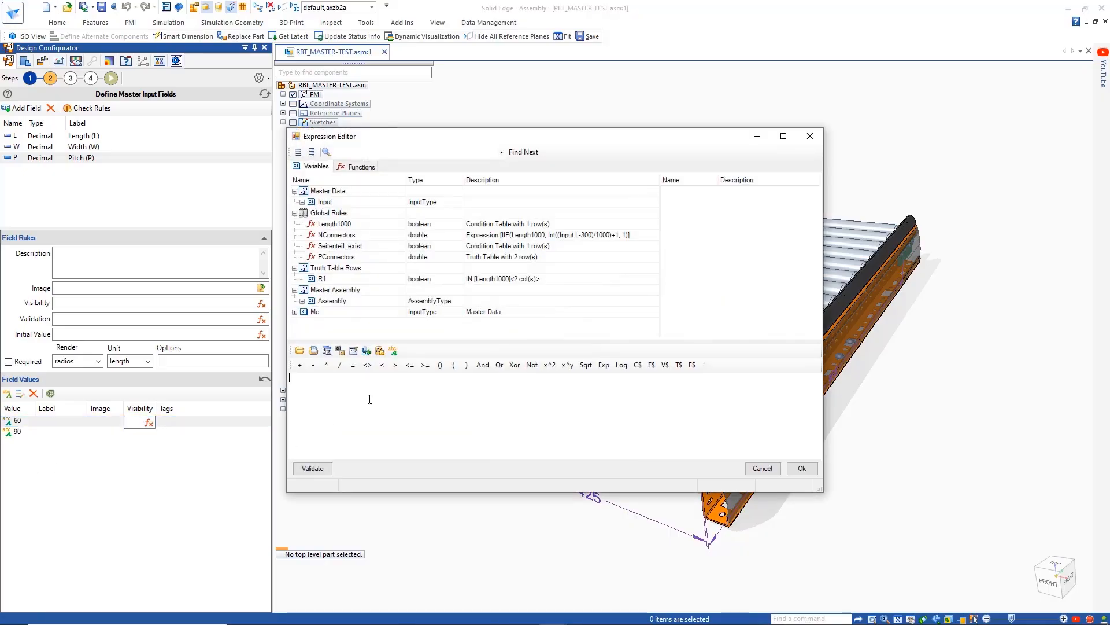
{"action": "left_click", "coordinate": [302, 202]}
- Try the visibility expression Input.L=1020 Or Input.L=1440 for the 60 pitch value, and clear it
{"action": "double_click", "coordinate": [327, 224]}
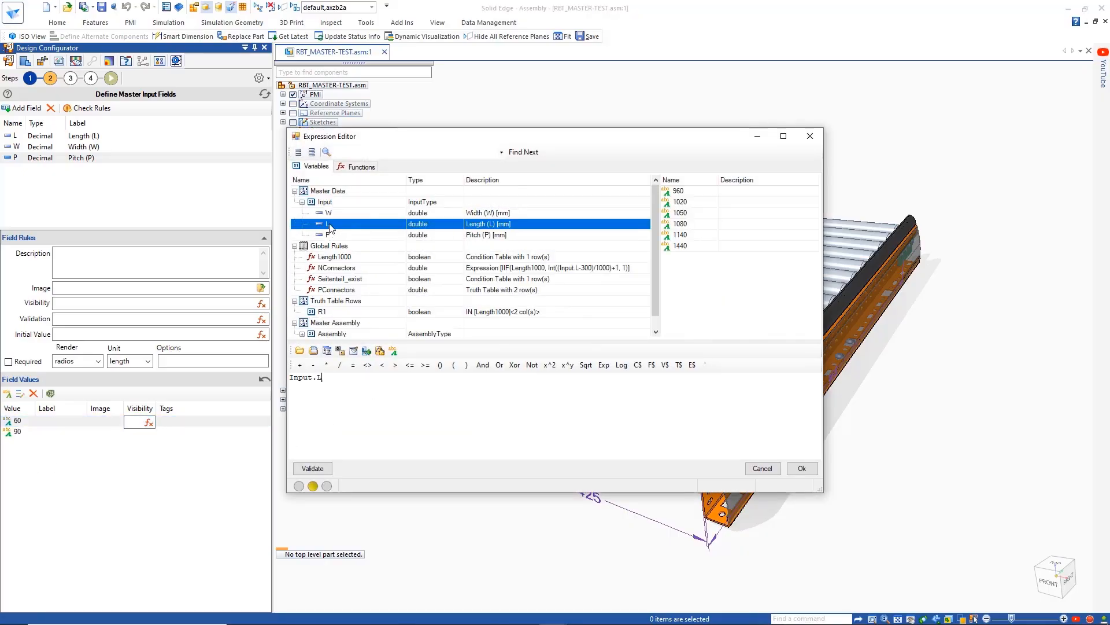
{"action": "left_click", "coordinate": [353, 365]}
{"action": "left_click", "coordinate": [352, 392]}
{"action": "left_click", "coordinate": [499, 364]}
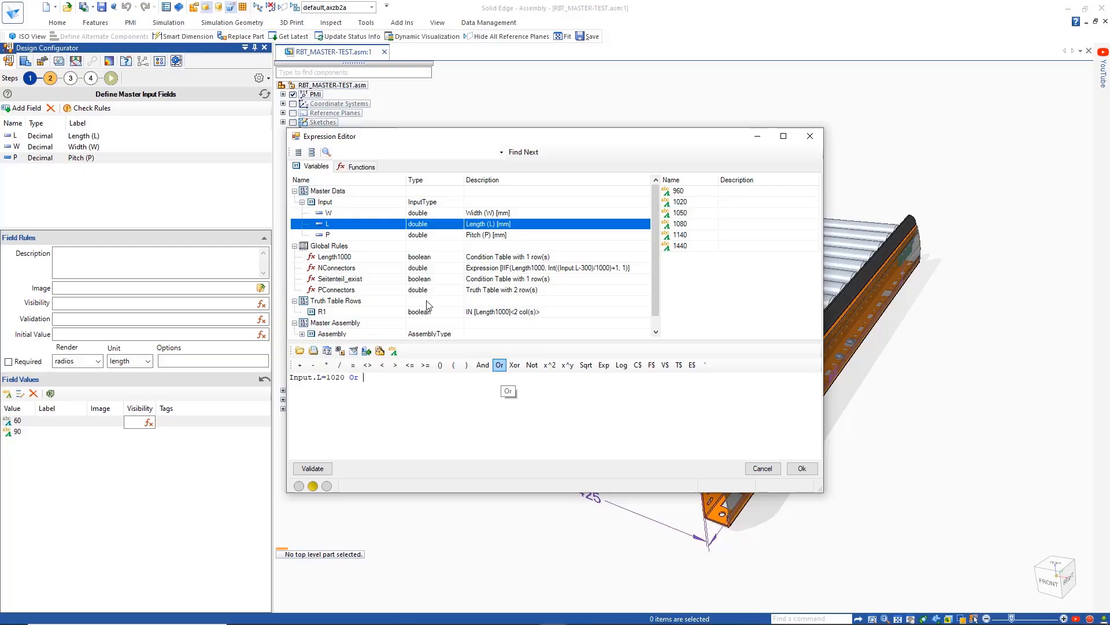
{"action": "double_click", "coordinate": [328, 224]}
{"action": "left_click", "coordinate": [353, 365]}
{"action": "left_click", "coordinate": [419, 427]}
{"action": "left_click_drag", "start_coordinate": [434, 386], "coordinate": [289, 379]}
{"action": "key", "text": "Delete"}
- Insert the general math function Mod(val1, val2) into the visibility expression
{"action": "left_click", "coordinate": [356, 167]}
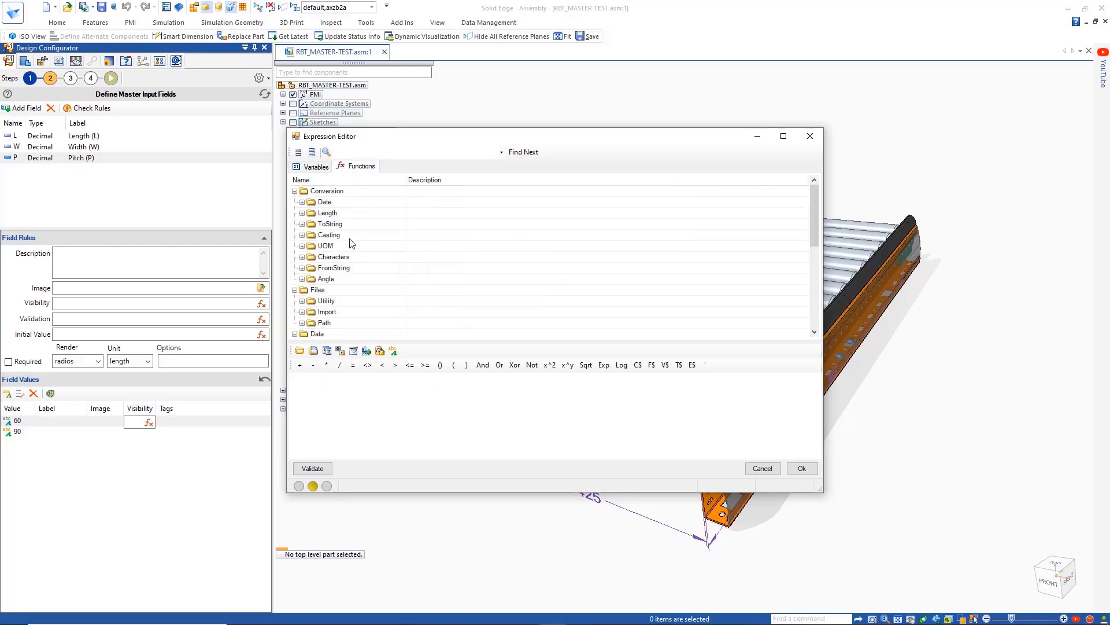
{"action": "left_click_drag", "start_coordinate": [811, 216], "coordinate": [814, 280]}
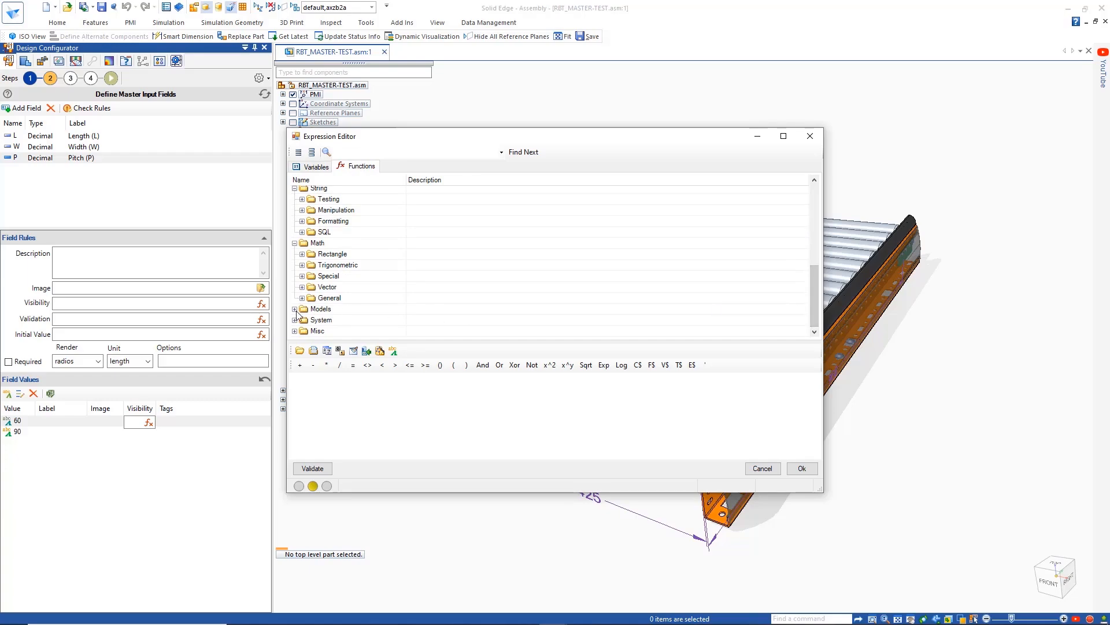
{"action": "scroll", "coordinate": [815, 280], "scroll_direction": "down", "scroll_amount": 2}
{"action": "left_click", "coordinate": [303, 237]}
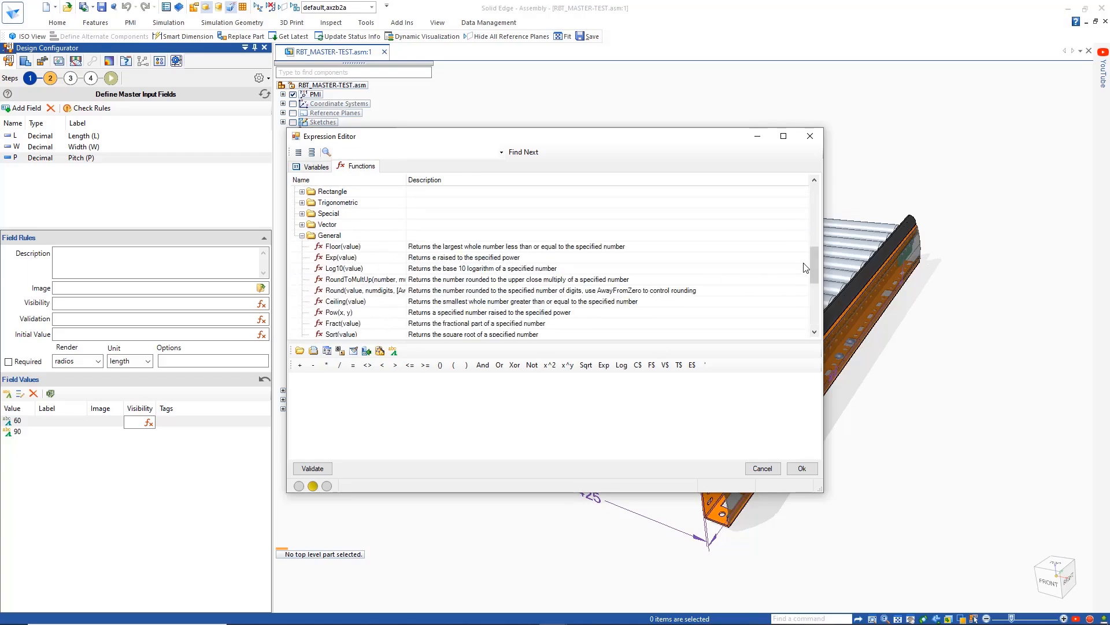
{"action": "scroll", "coordinate": [813, 279], "scroll_direction": "down", "scroll_amount": 2}
{"action": "scroll", "coordinate": [813, 279], "scroll_direction": "down", "scroll_amount": 1}
{"action": "double_click", "coordinate": [347, 286]}
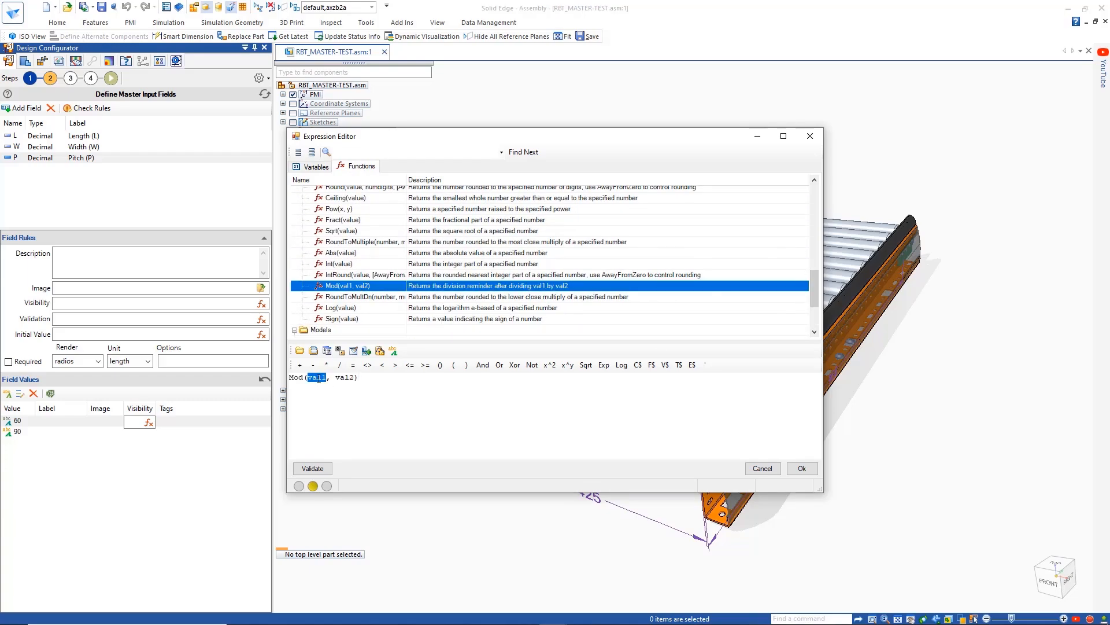
- Complete the visibility expression of pitch value 60 as Mod(Input.L-60, 60)=0, validate it and accept it
{"action": "left_click", "coordinate": [312, 167]}
{"action": "double_click", "coordinate": [328, 224]}
{"action": "type", "text": "-60"}
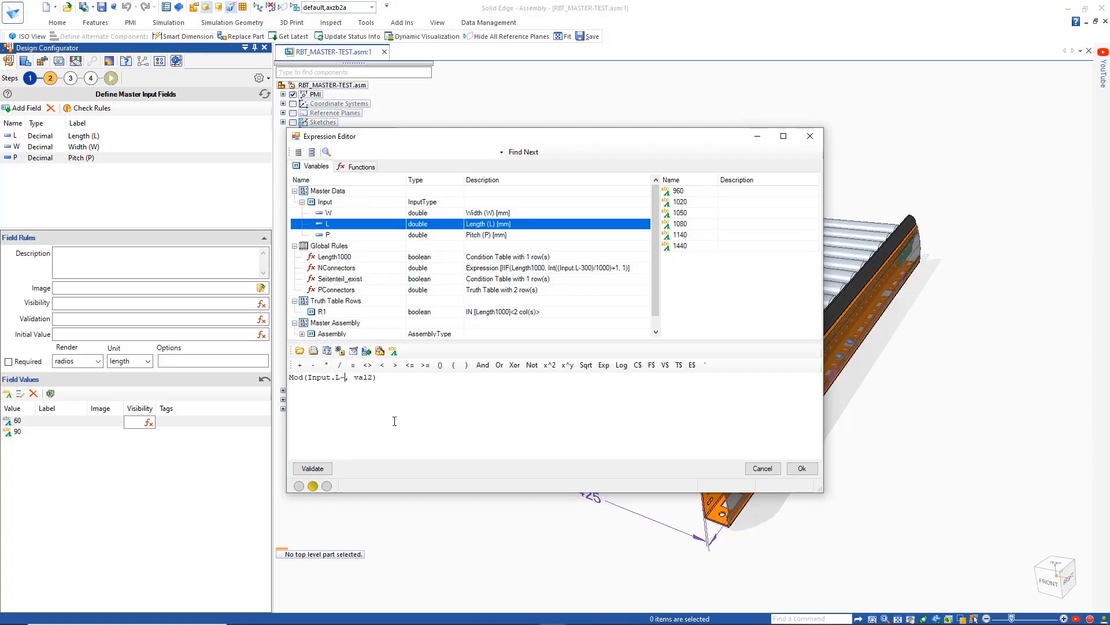
{"action": "double_click", "coordinate": [373, 378]}
{"action": "type", "text": "60"}
{"action": "left_click", "coordinate": [352, 365]}
{"action": "type", "text": "0"}
{"action": "left_click", "coordinate": [313, 469]}
{"action": "left_click", "coordinate": [802, 468]}
- Copy the visibility expression to pitch value 90 and change it to Mod(Input.L-60, 90)=0
{"action": "left_click", "coordinate": [156, 421]}
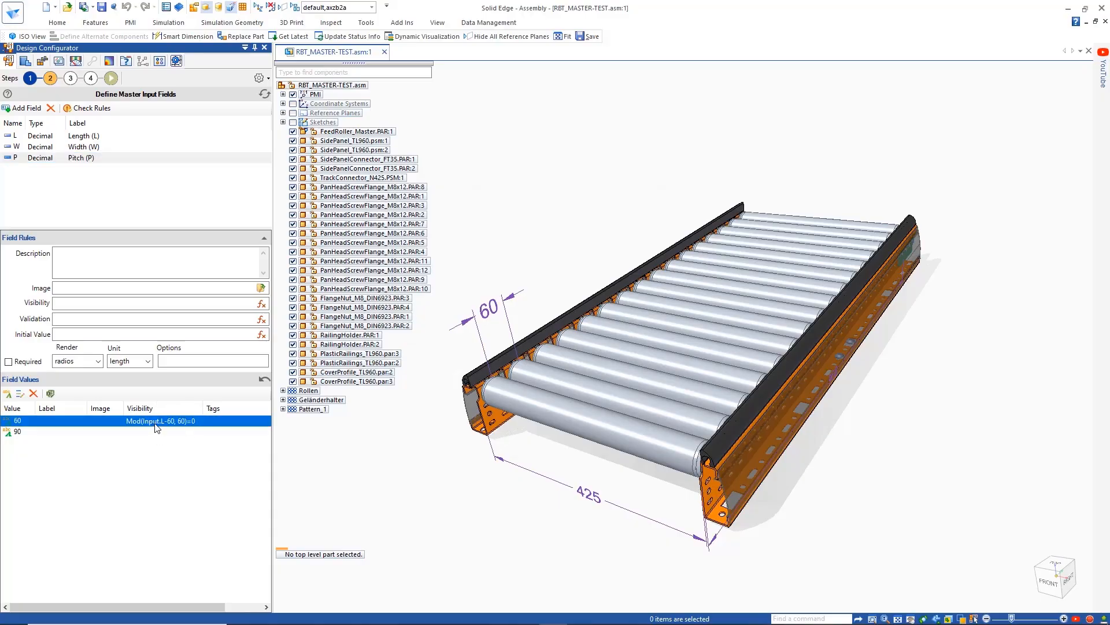
{"action": "right_click", "coordinate": [156, 428]}
{"action": "left_click", "coordinate": [173, 461]}
{"action": "left_click", "coordinate": [162, 431]}
{"action": "right_click", "coordinate": [163, 433]}
{"action": "left_click", "coordinate": [176, 482]}
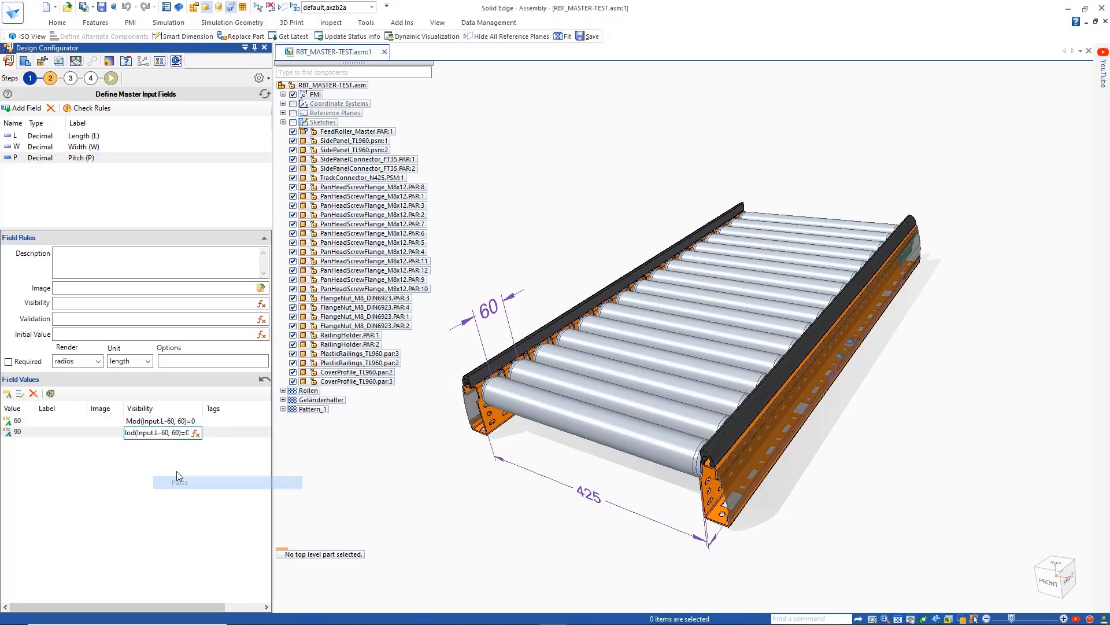
{"action": "type", "text": "90"}
{"action": "left_click", "coordinate": [170, 467]}
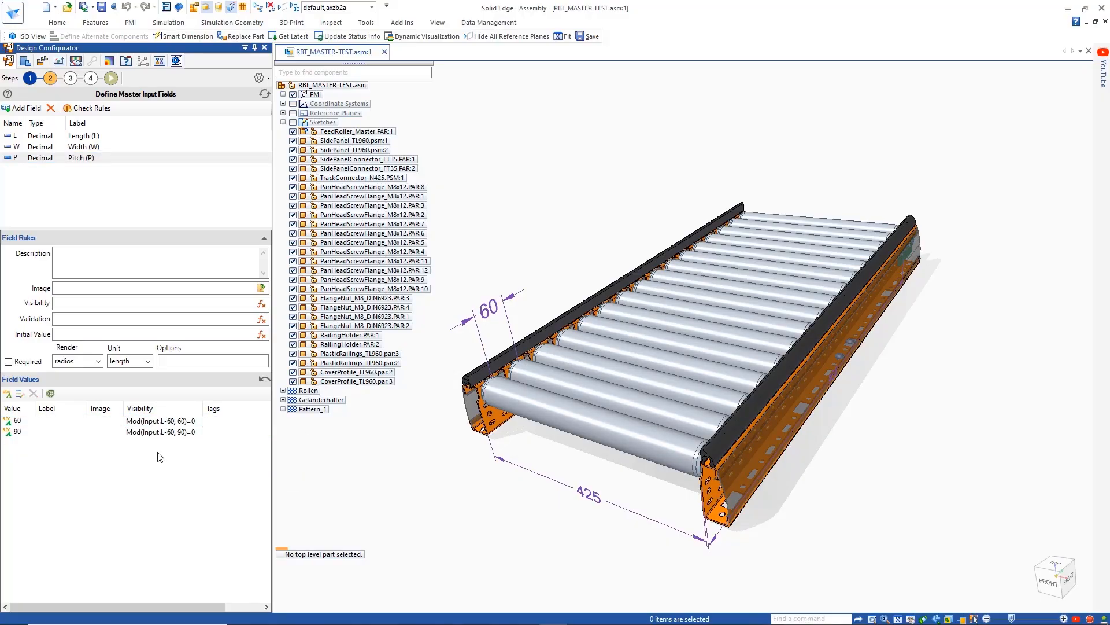
- Test the pitch options in the configuration form with the length set to 1440
{"action": "left_click", "coordinate": [110, 78]}
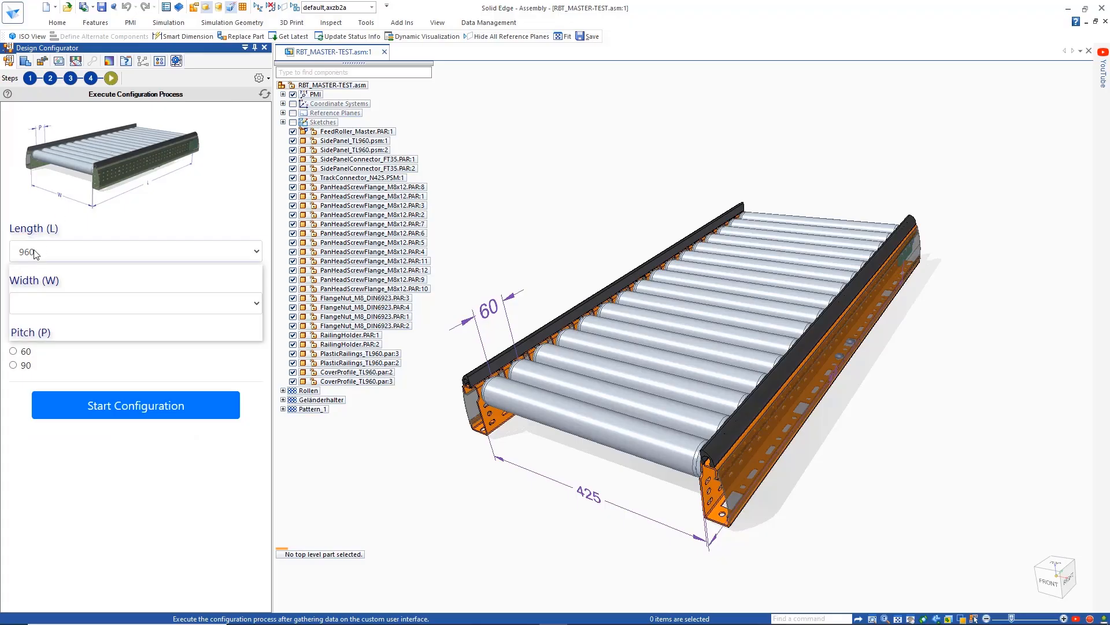
{"action": "left_click", "coordinate": [35, 251]}
{"action": "left_click", "coordinate": [30, 336]}
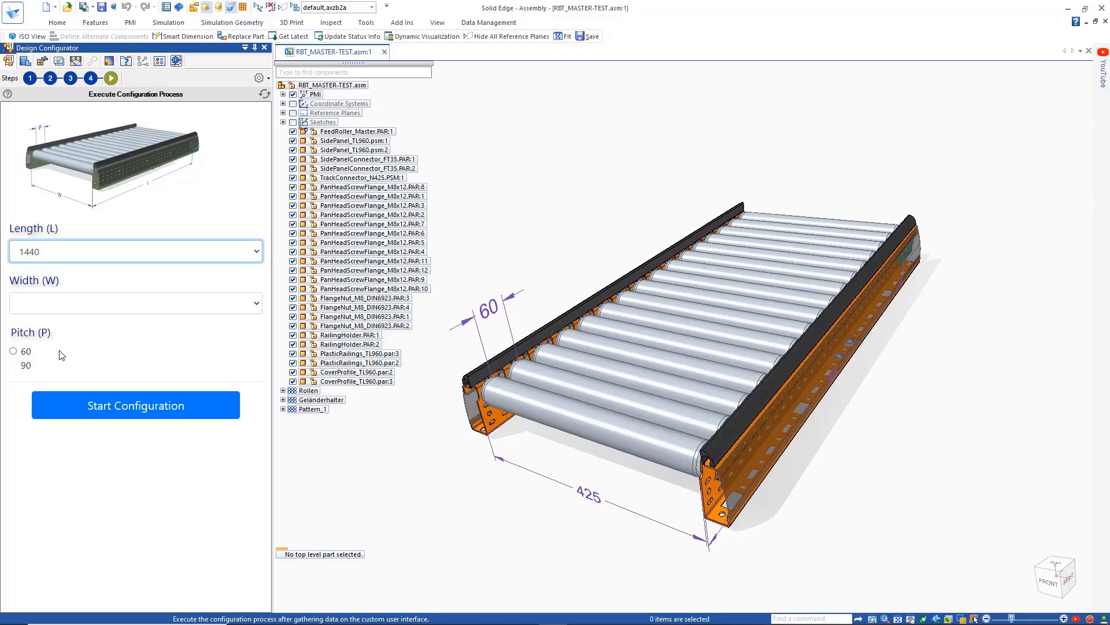
- Review the available global rule types and inspect the details of the Length1000 and NConnectors rules
{"action": "left_click", "coordinate": [70, 78]}
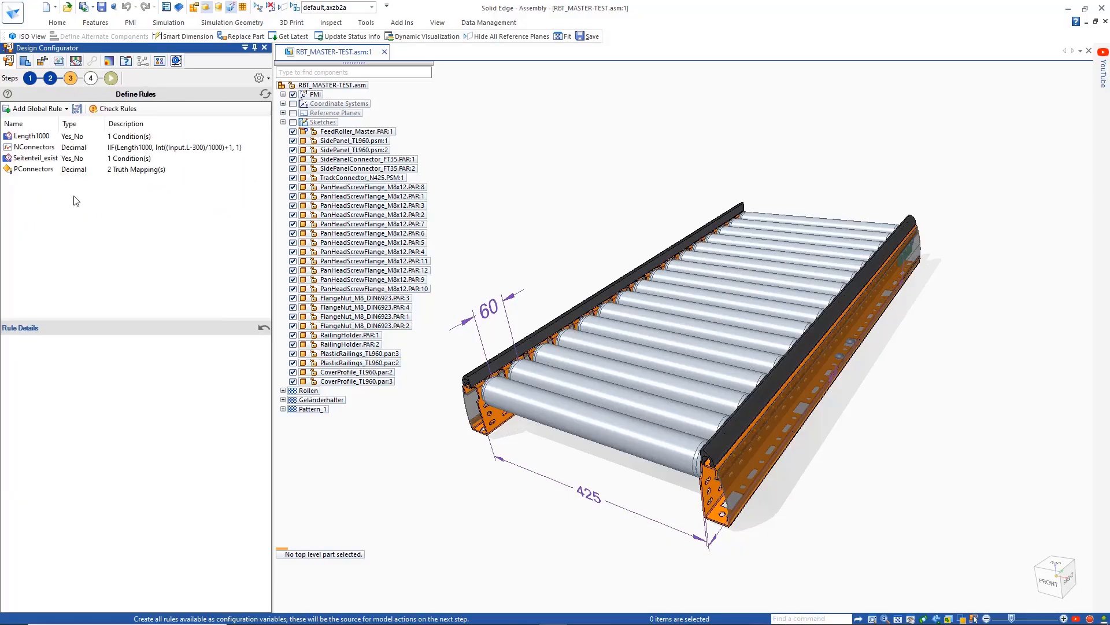
{"action": "left_click", "coordinate": [66, 108]}
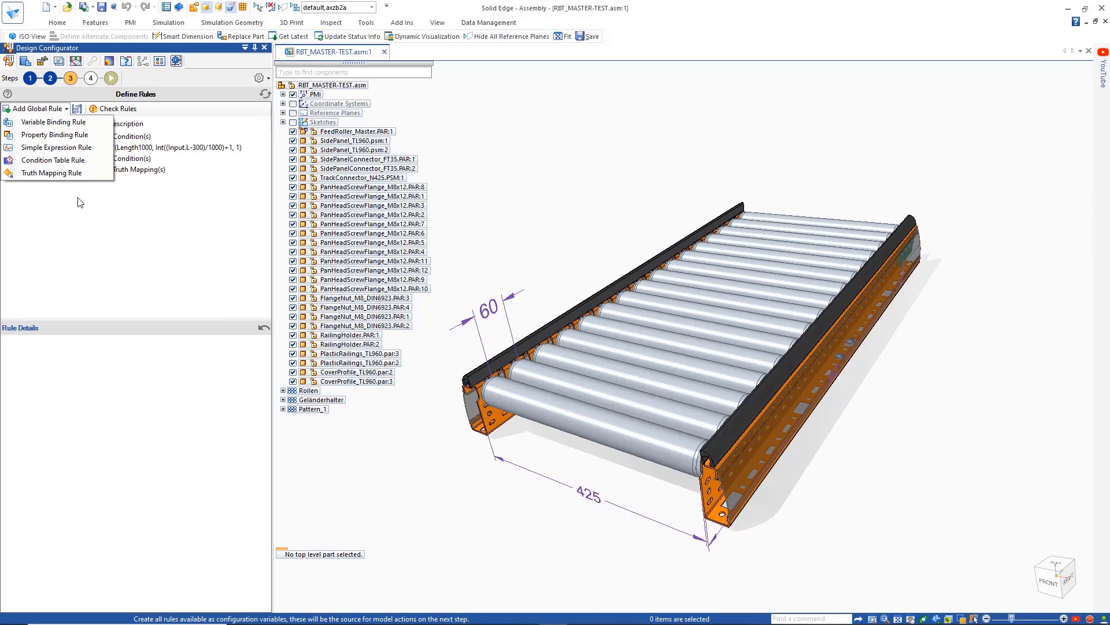
{"action": "left_click", "coordinate": [80, 202]}
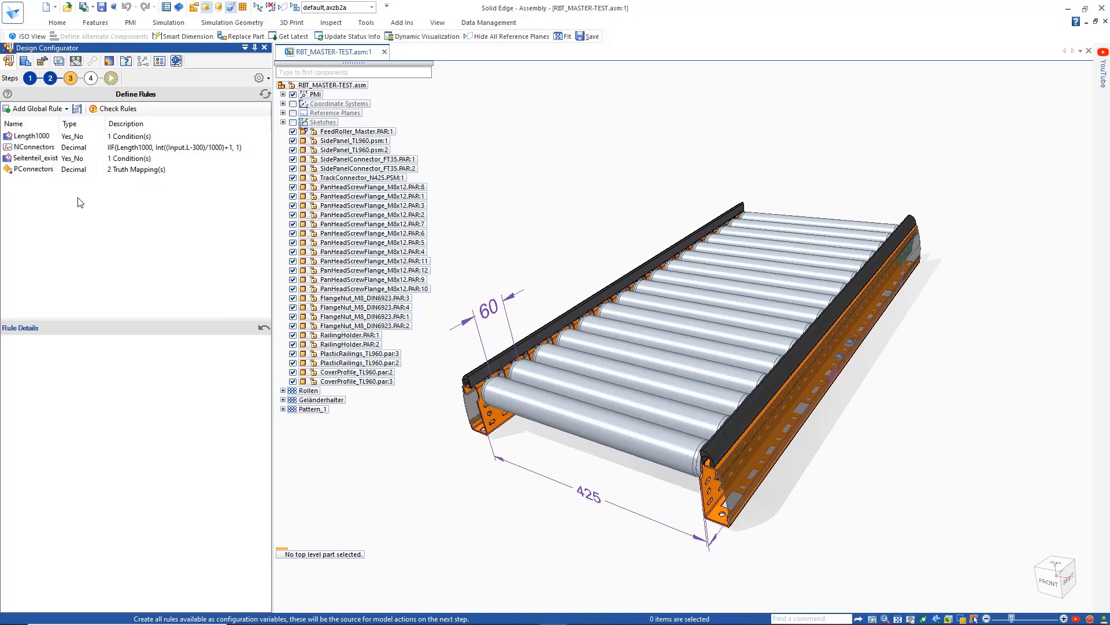
{"action": "left_click", "coordinate": [49, 139]}
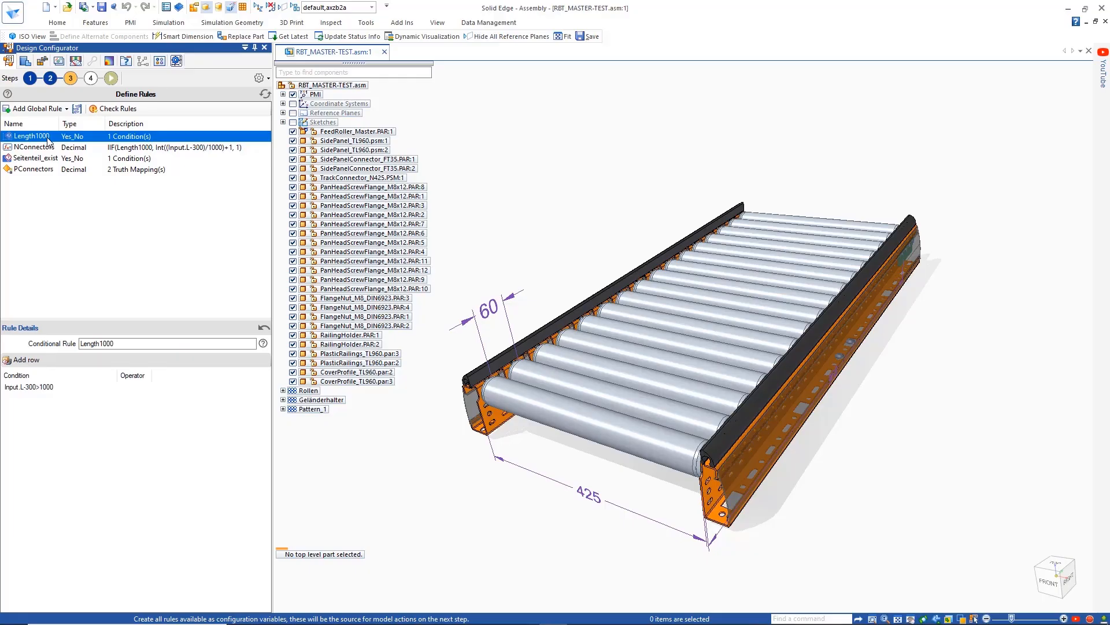
{"action": "left_click", "coordinate": [39, 149]}
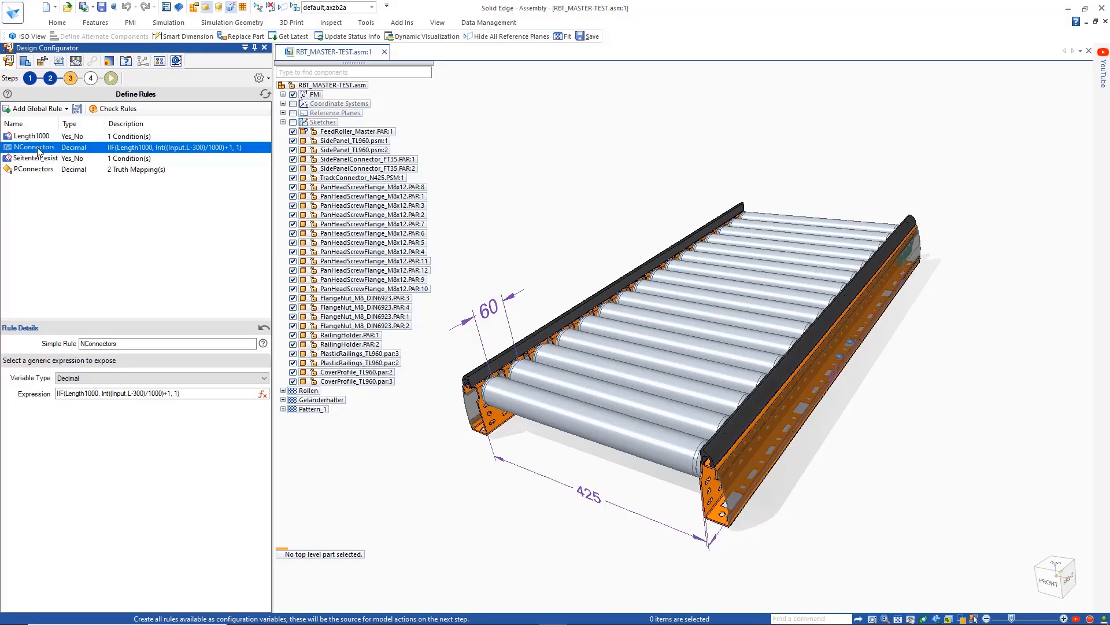
- Inspect the PConnectors truth table, then add a simple global rule named ConnectorPos
{"action": "left_click", "coordinate": [32, 171]}
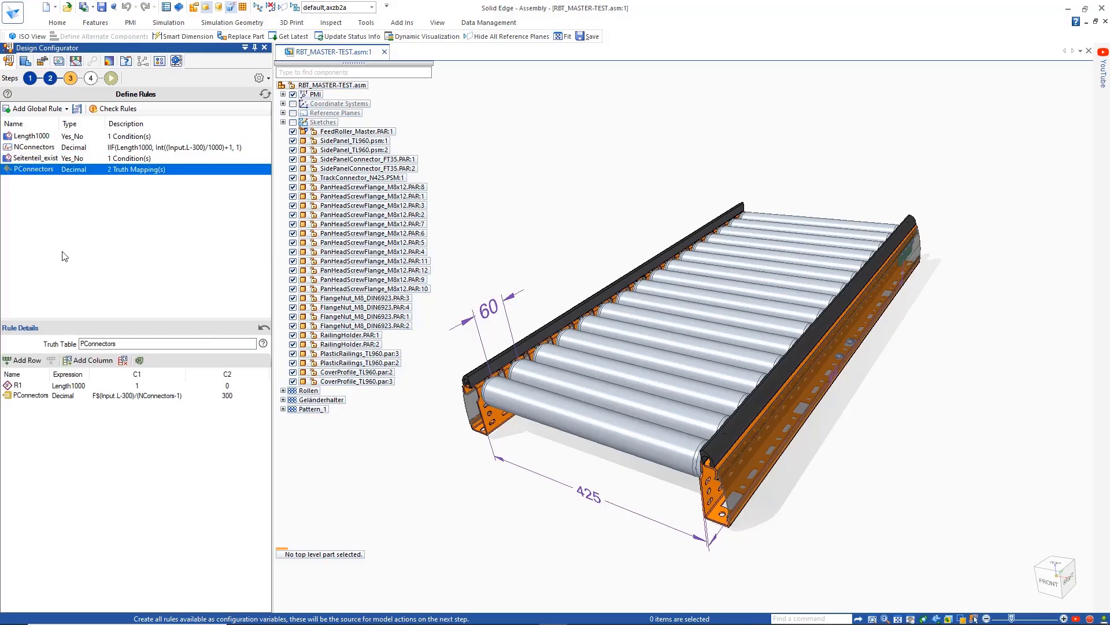
{"action": "left_click", "coordinate": [44, 109]}
{"action": "left_click", "coordinate": [51, 148]}
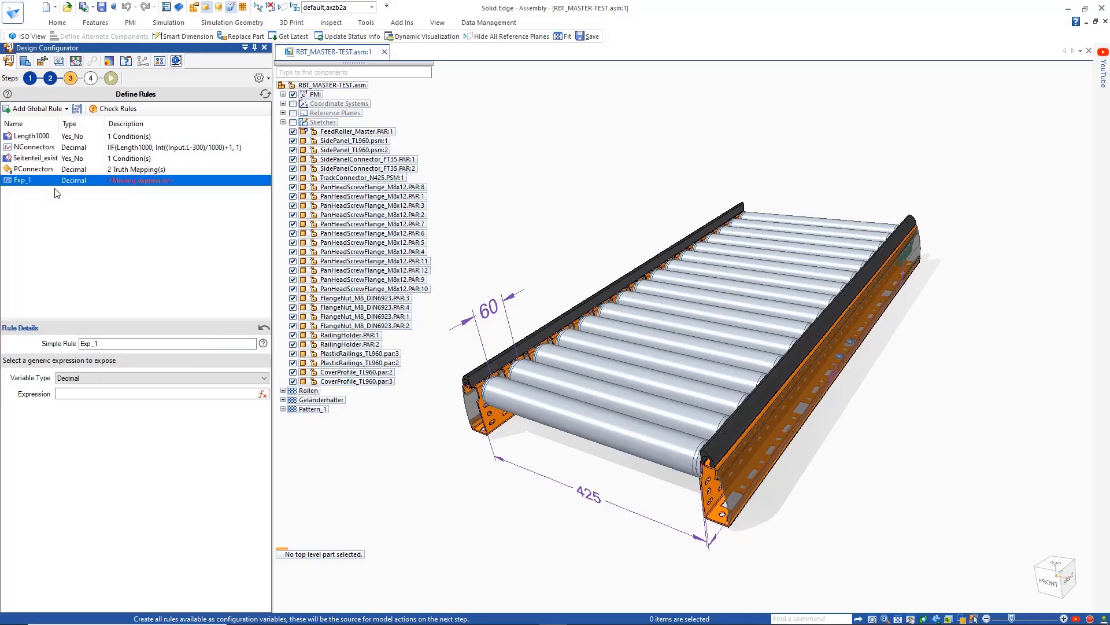
{"action": "double_click", "coordinate": [112, 344]}
{"action": "type", "text": "ConnectorPos"}
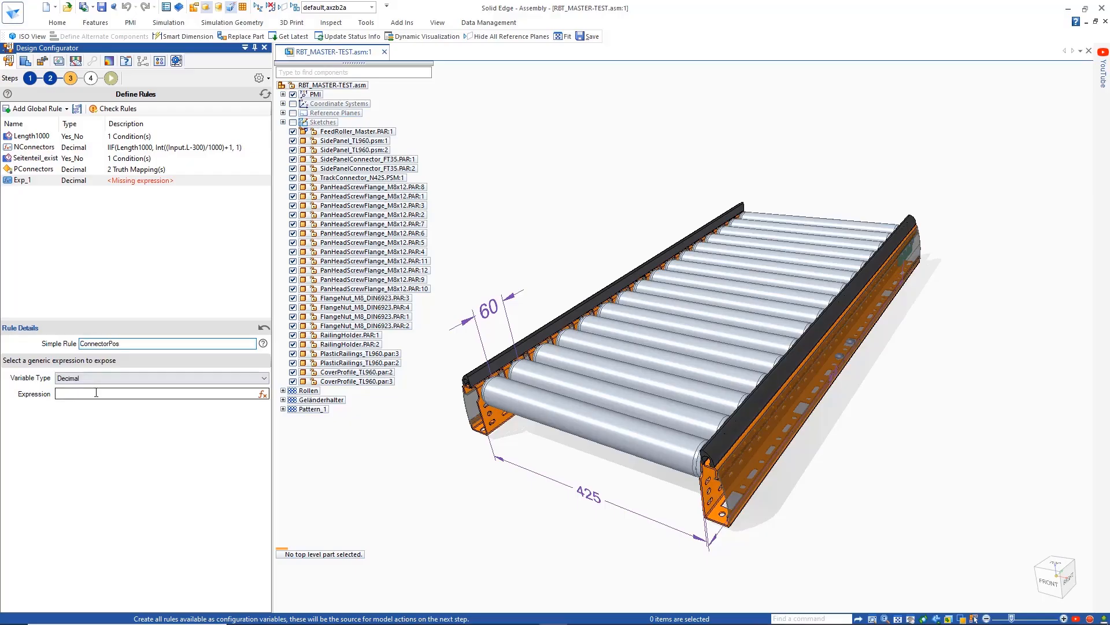
- Define the ConnectorPos expression as IIF(Length1000,150,Input.L/2), accept it and check the global rules
{"action": "left_click", "coordinate": [263, 394]}
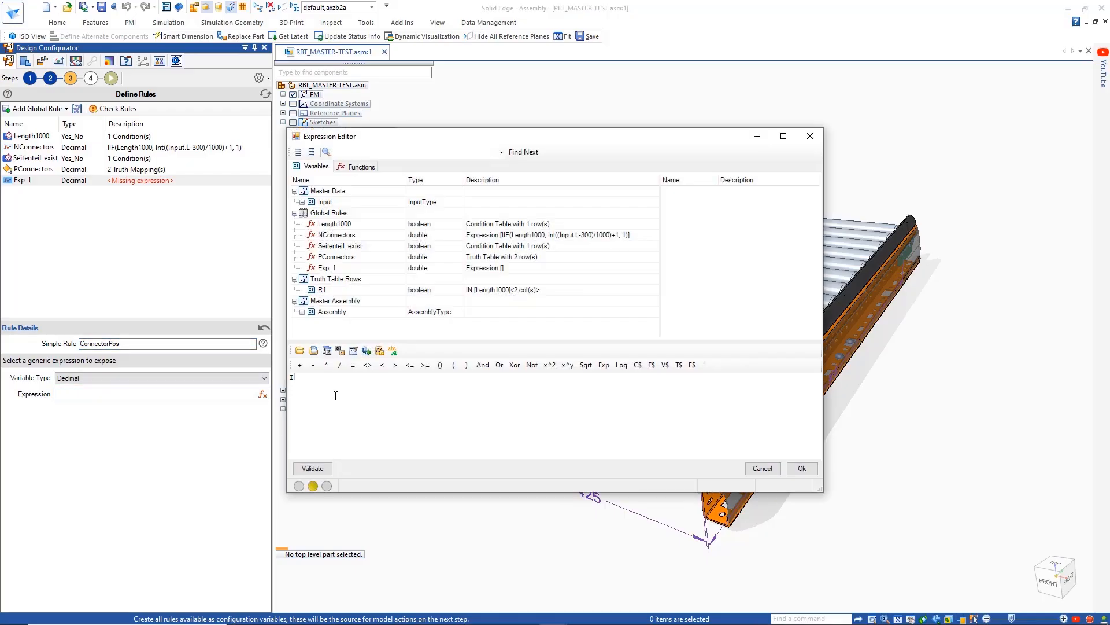
{"action": "type", "text": "IIF("}
{"action": "double_click", "coordinate": [341, 226]}
{"action": "type", "text": ",150,"}
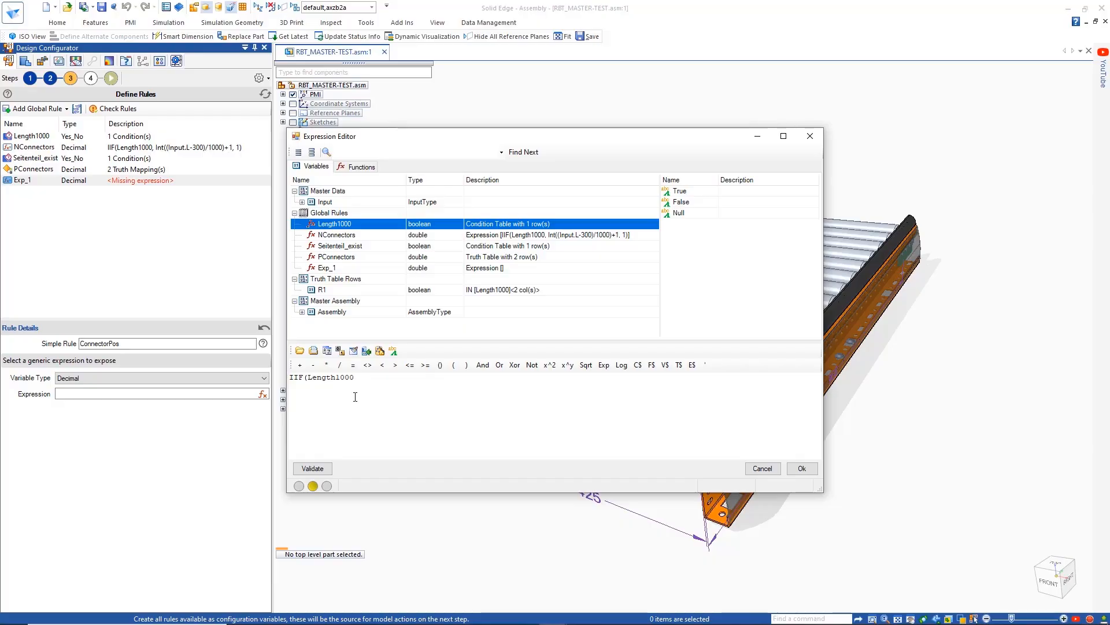
{"action": "left_click", "coordinate": [302, 202]}
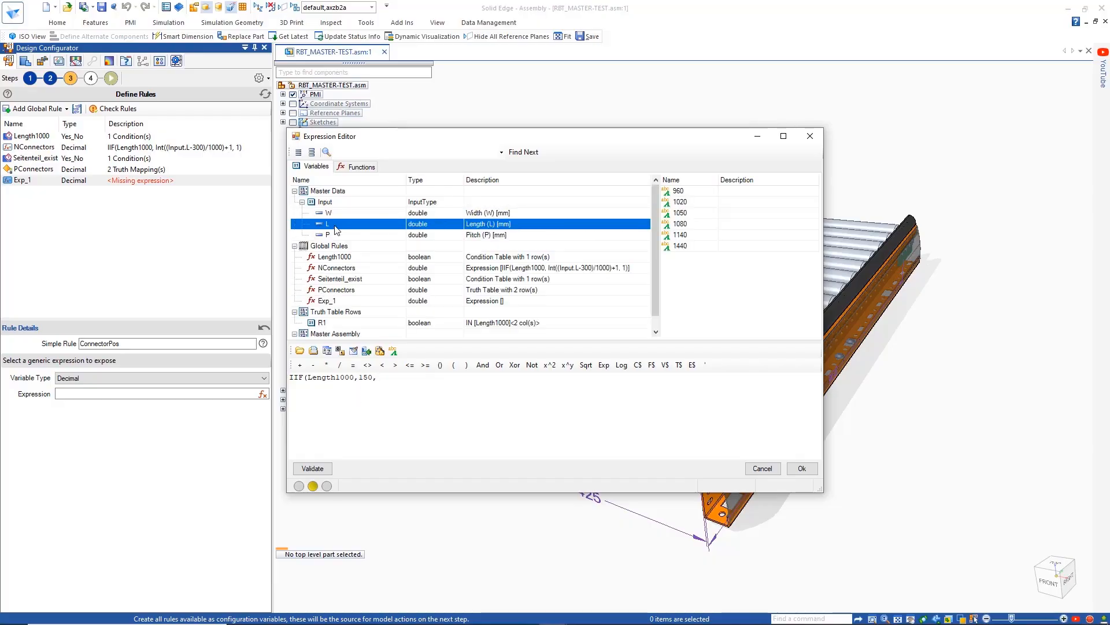
{"action": "double_click", "coordinate": [327, 224]}
{"action": "type", "text": "/2)"}
{"action": "left_click", "coordinate": [802, 468]}
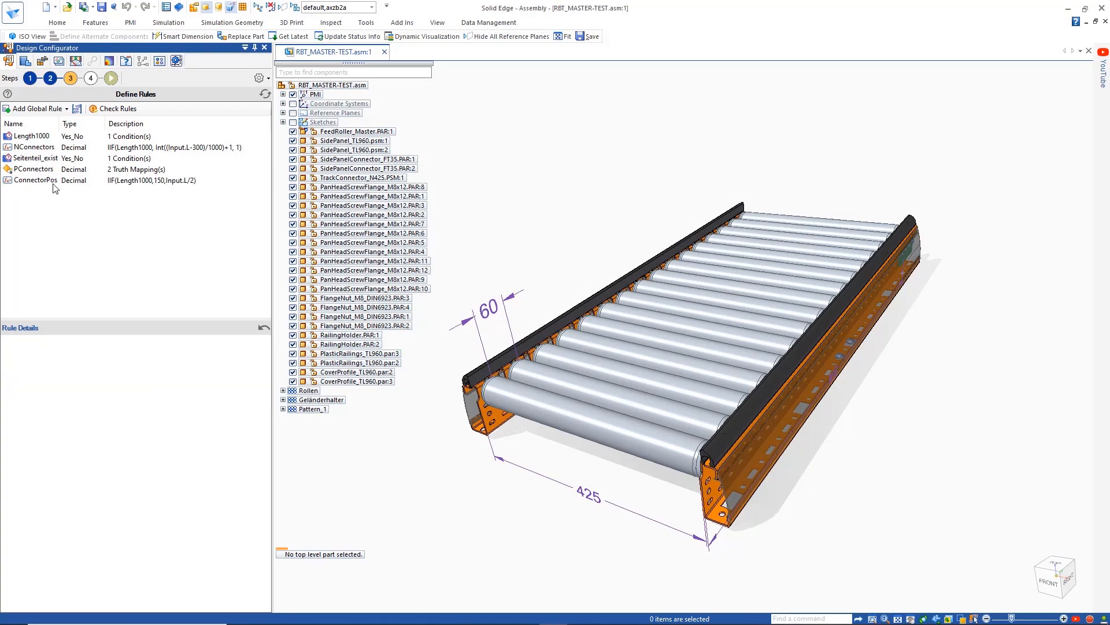
{"action": "left_click", "coordinate": [594, 345]}
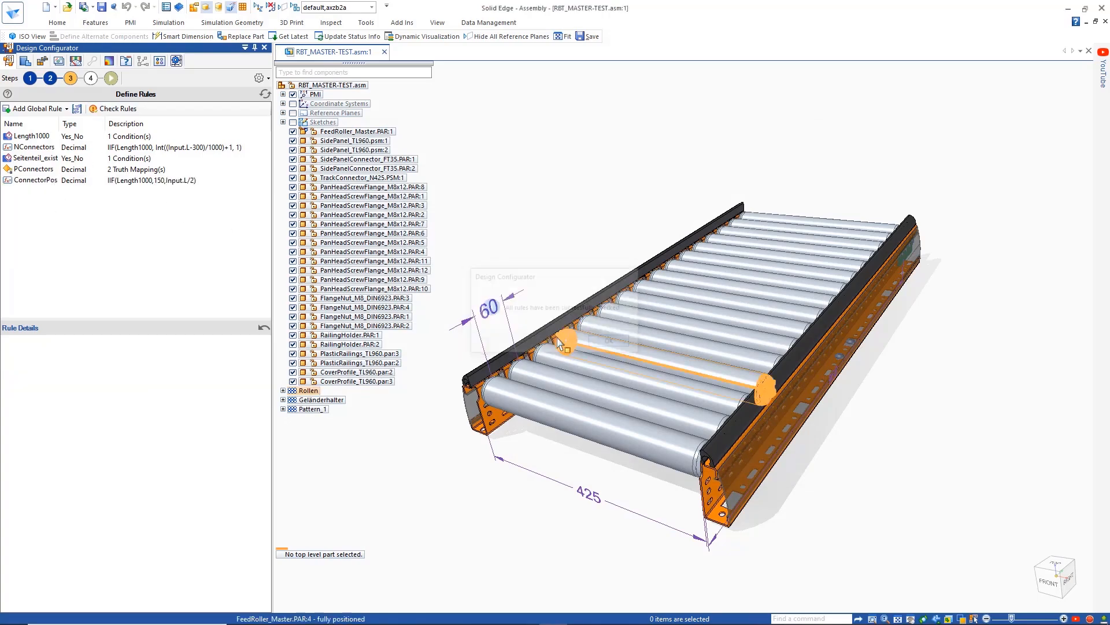
- Go on to the model actions and add two Replace Model rules to FeedRoller_Master.PAR:1
{"action": "left_click", "coordinate": [90, 78]}
{"action": "left_click", "coordinate": [58, 122]}
{"action": "left_click", "coordinate": [34, 251]}
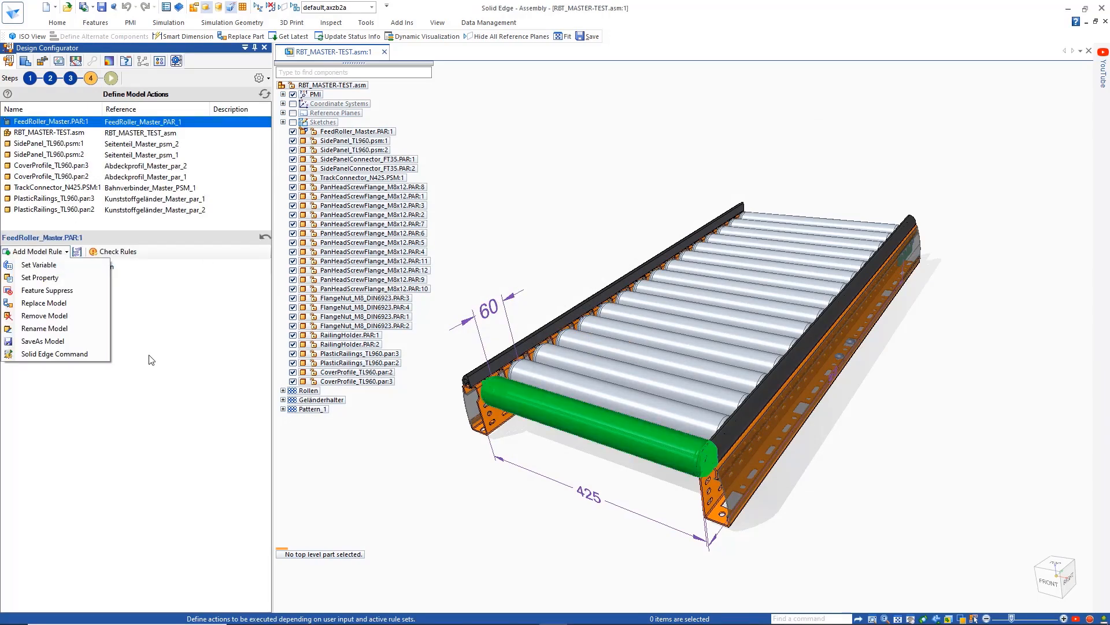
{"action": "left_click", "coordinate": [64, 304]}
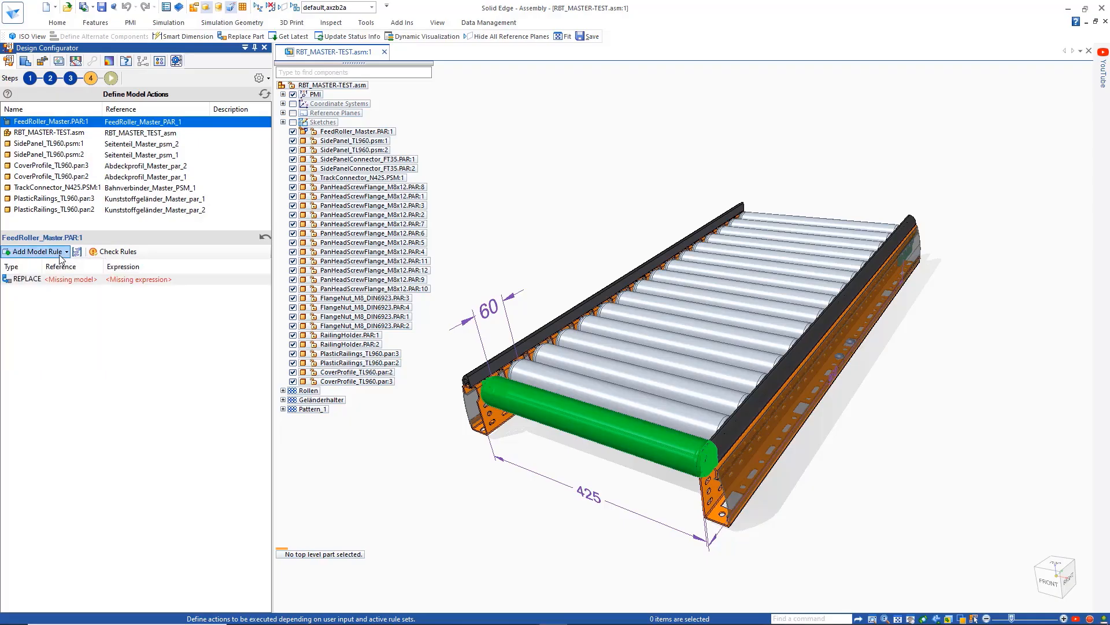
{"action": "left_click", "coordinate": [56, 253]}
{"action": "left_click", "coordinate": [60, 304]}
- Examine the alternate components definition of FeedRoller_Master.PAR:1 and the replacement parts available in the Conveyor folder
{"action": "left_click", "coordinate": [383, 131]}
{"action": "right_click", "coordinate": [429, 135]}
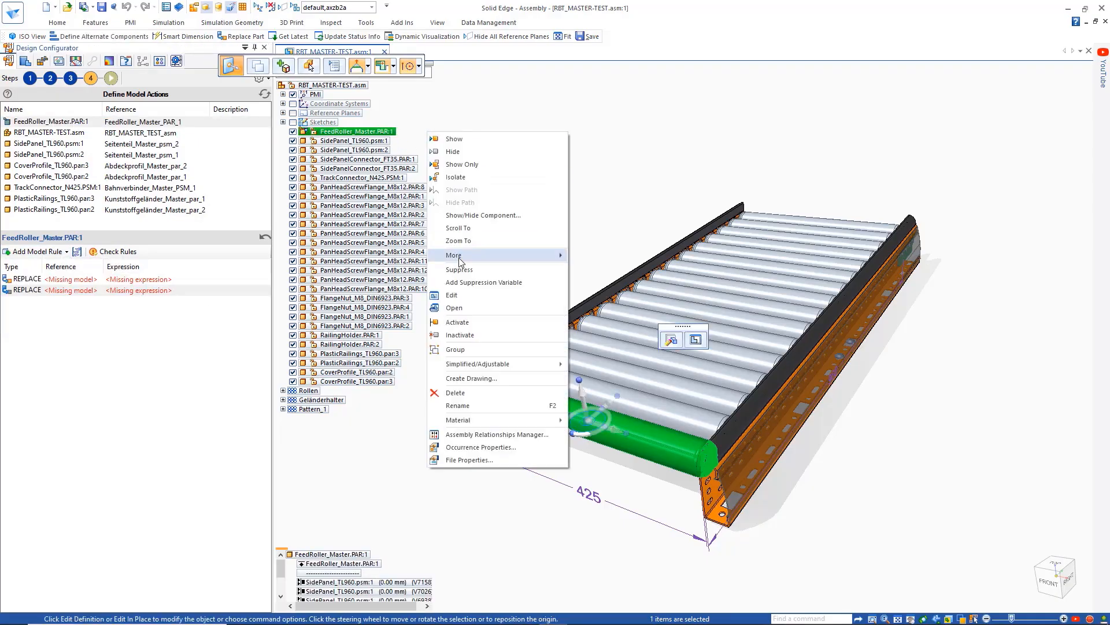
{"action": "left_click", "coordinate": [459, 258]}
{"action": "left_click", "coordinate": [447, 399]}
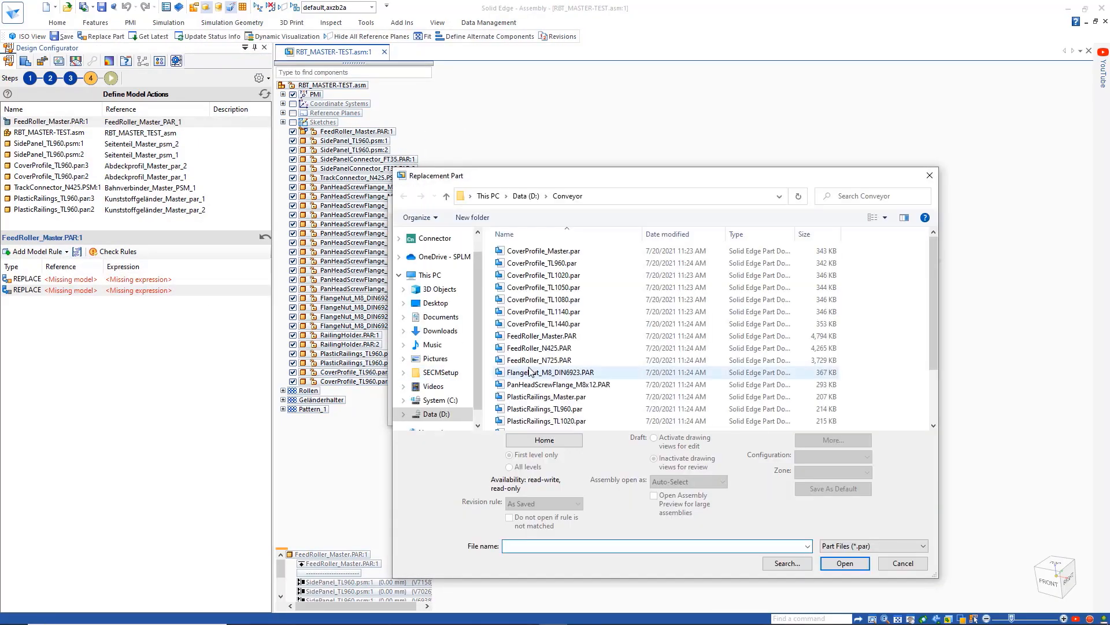
{"action": "left_click", "coordinate": [910, 564]}
{"action": "left_click", "coordinate": [461, 280]}
{"action": "left_click", "coordinate": [555, 244]}
{"action": "left_click", "coordinate": [611, 411]}
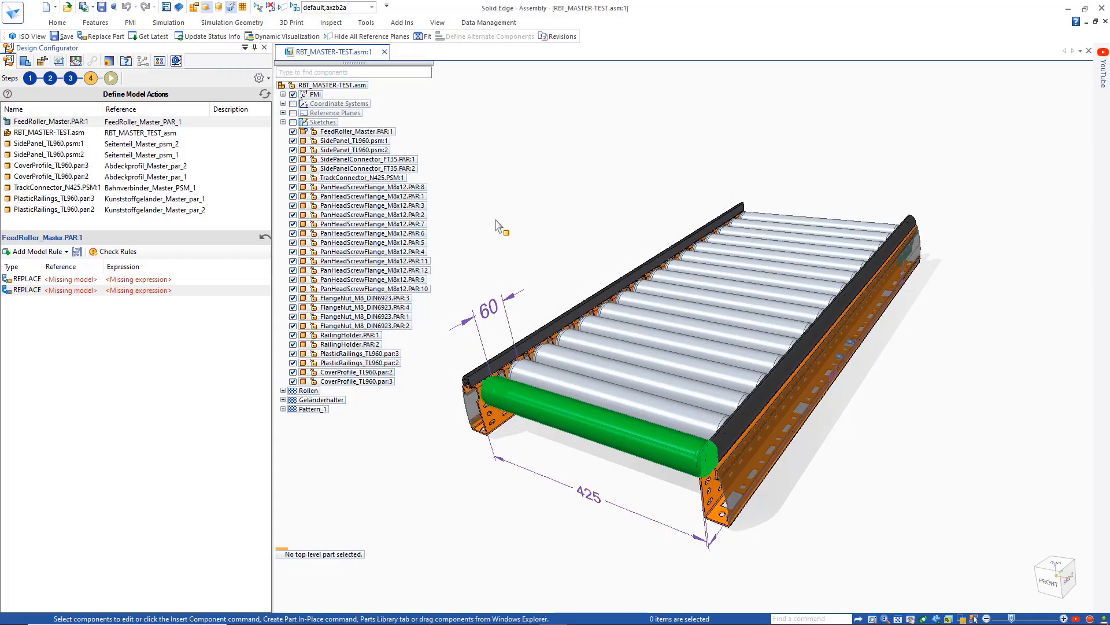
- Set the first replace rule to use the alternate document FeedRoller_N425.PAR when Input.W=425
{"action": "double_click", "coordinate": [89, 281]}
{"action": "double_click", "coordinate": [510, 229]}
{"action": "double_click", "coordinate": [154, 281]}
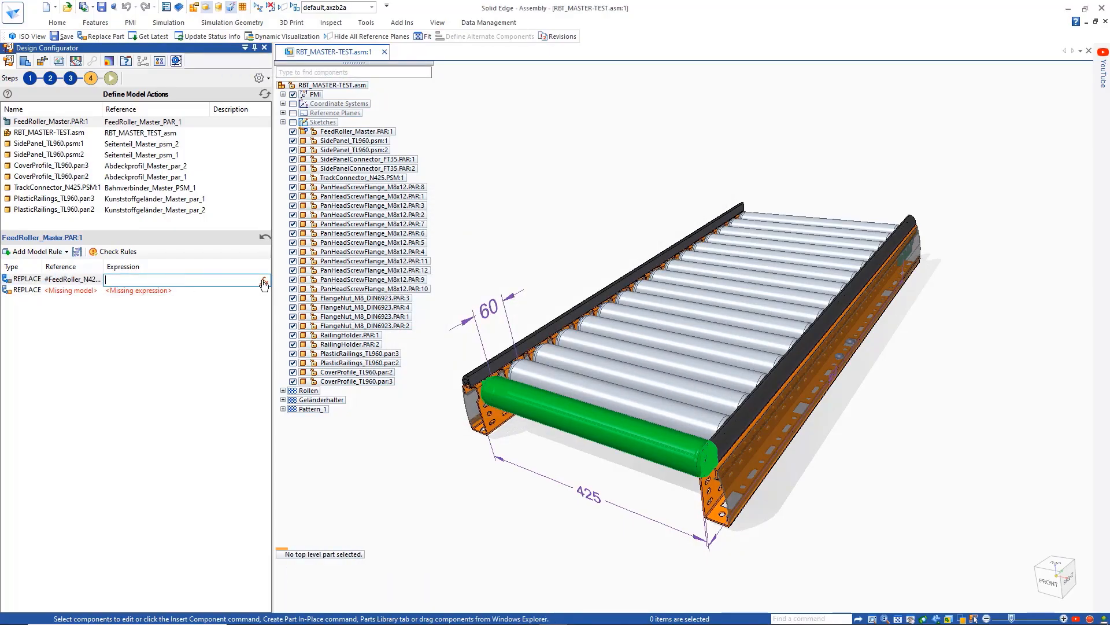
{"action": "left_click", "coordinate": [264, 281]}
{"action": "left_click", "coordinate": [302, 202]}
{"action": "double_click", "coordinate": [327, 213]}
{"action": "left_click", "coordinate": [352, 365]}
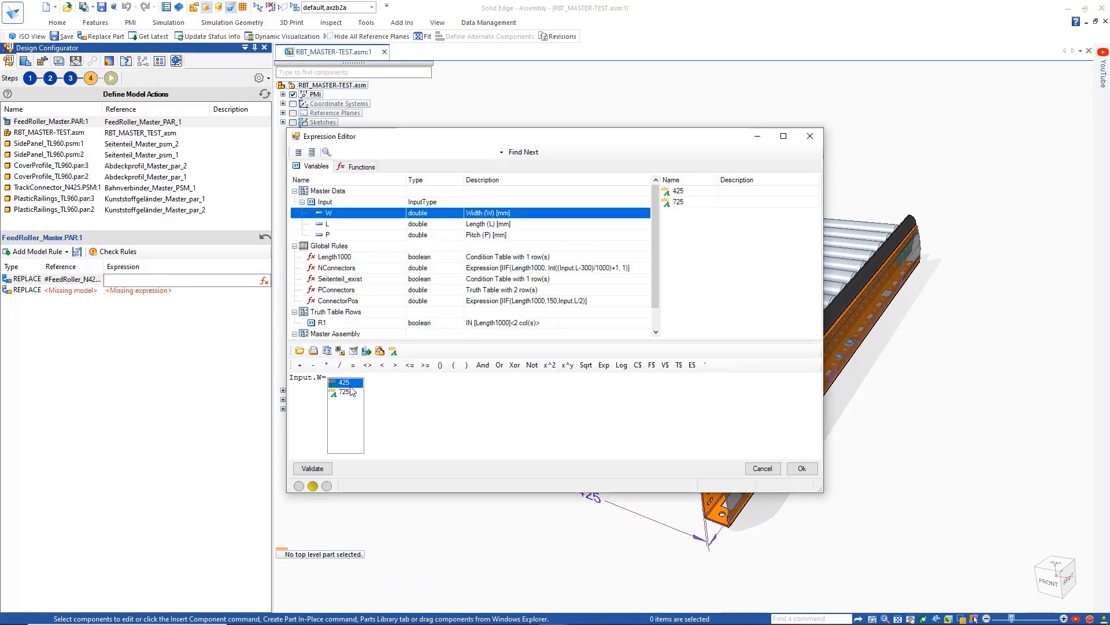
{"action": "double_click", "coordinate": [348, 383]}
{"action": "left_click", "coordinate": [802, 469]}
- Set the second replace rule to use FeedRoller_N725.PAR, reusing the first rule's width expression changed to Input.W=725
{"action": "double_click", "coordinate": [89, 290]}
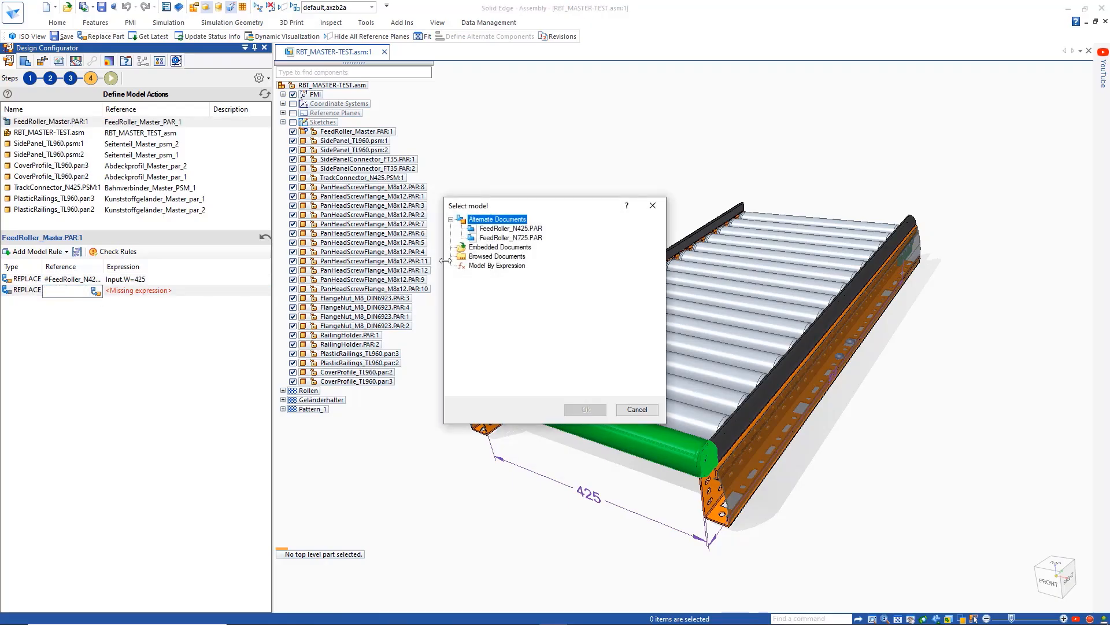
{"action": "double_click", "coordinate": [512, 240]}
{"action": "double_click", "coordinate": [153, 279]}
{"action": "key", "text": "ctrl+c"}
{"action": "right_click", "coordinate": [153, 279]}
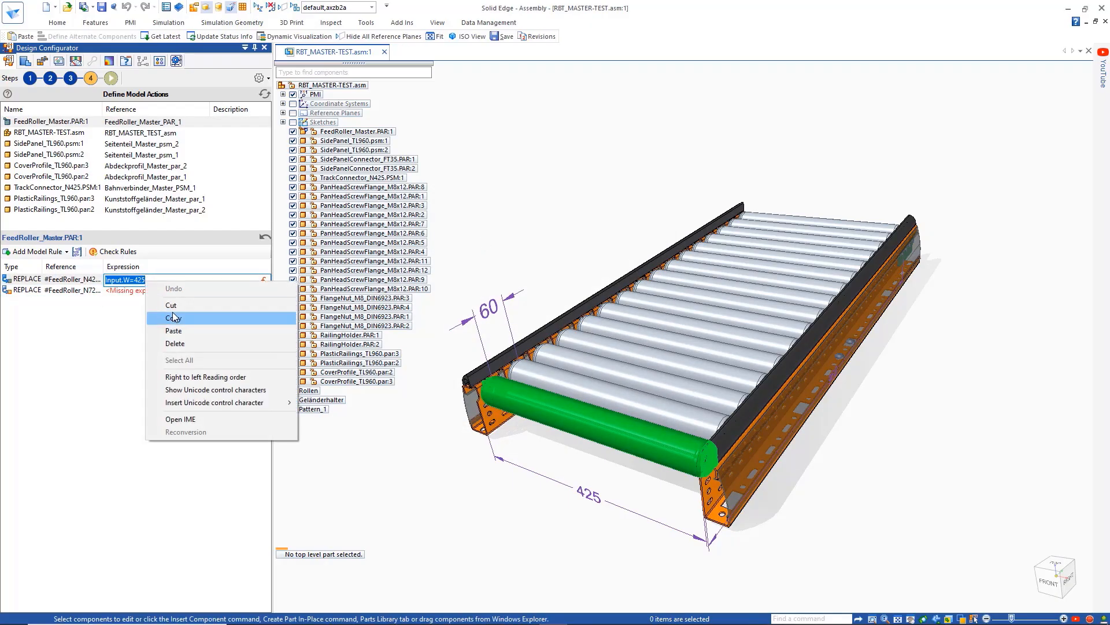
{"action": "left_click", "coordinate": [164, 315]}
{"action": "double_click", "coordinate": [151, 291]}
{"action": "right_click", "coordinate": [152, 290]}
{"action": "left_click", "coordinate": [174, 341]}
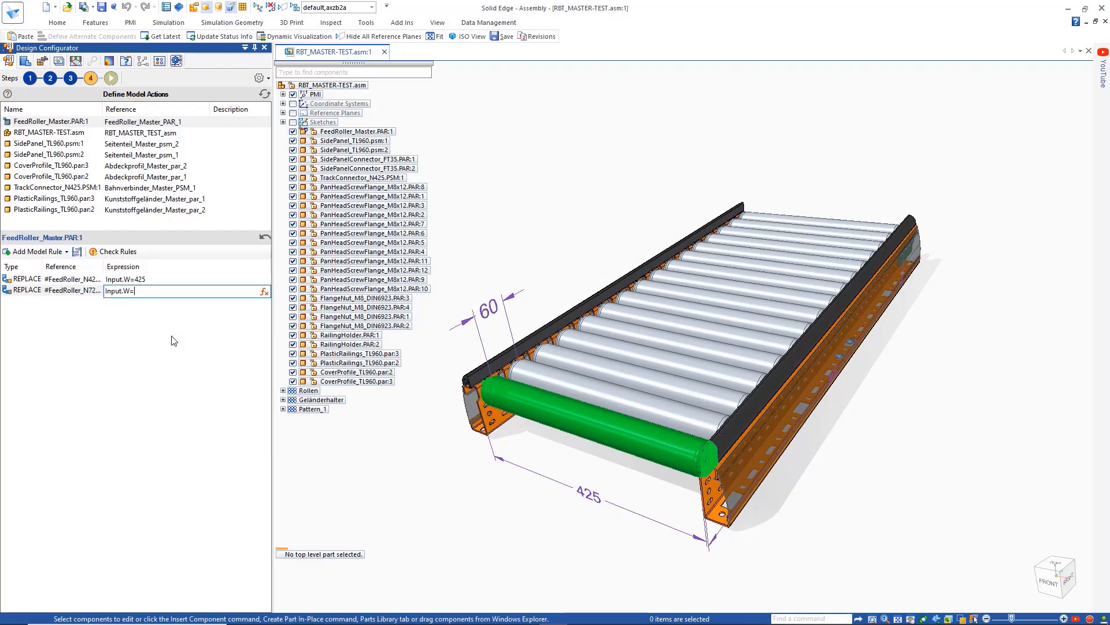
{"action": "left_click", "coordinate": [135, 328]}
- Add Set Variable rules to RBT_MASTER-TEST.asm, with Length, Width and Pitch taking Input.L, Input.W and Input.P
{"action": "left_click", "coordinate": [52, 133]}
{"action": "left_click", "coordinate": [37, 252]}
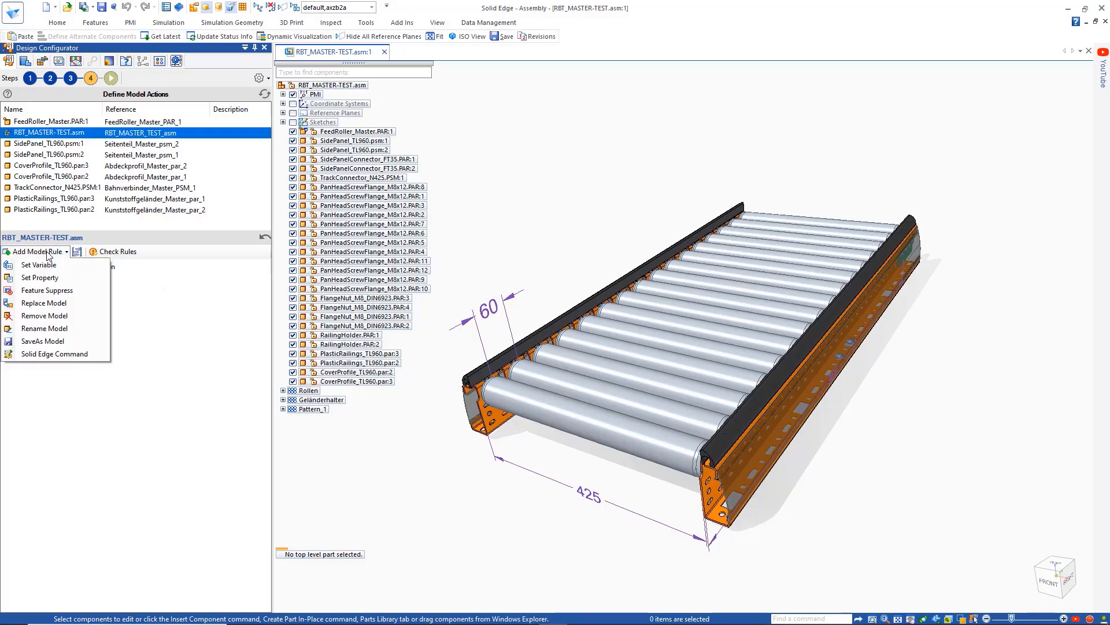
{"action": "left_click", "coordinate": [41, 264]}
- Assign the assembly variable ConnectorPos to the fourth set rule and drive it with the global rule ConnectorPos
{"action": "double_click", "coordinate": [89, 314]}
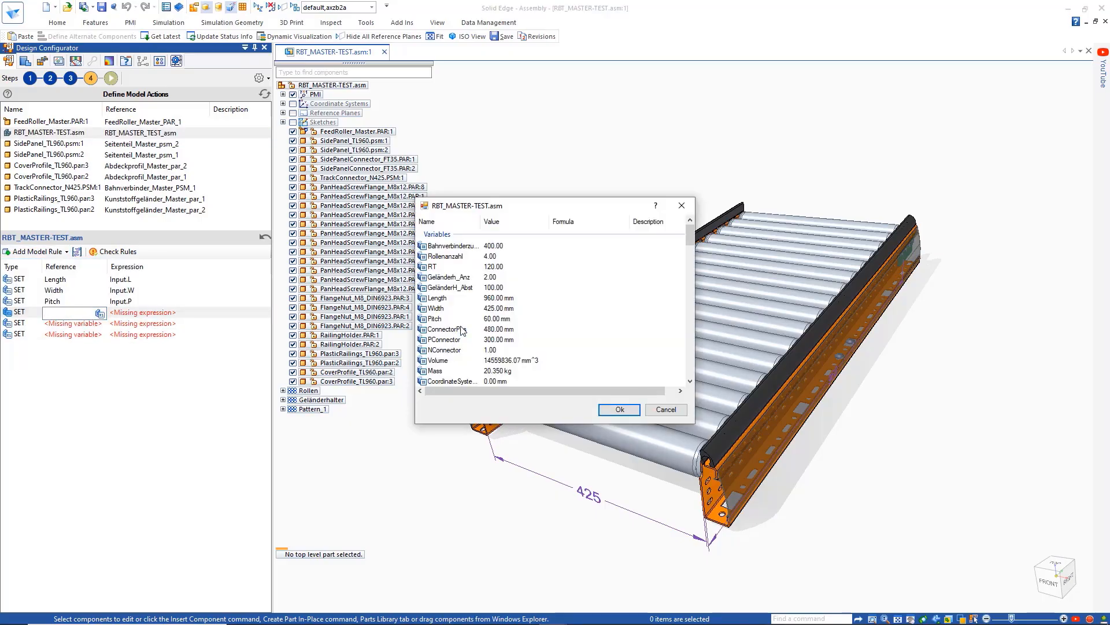
{"action": "double_click", "coordinate": [463, 331]}
{"action": "double_click", "coordinate": [155, 312]}
{"action": "left_click", "coordinate": [339, 268]}
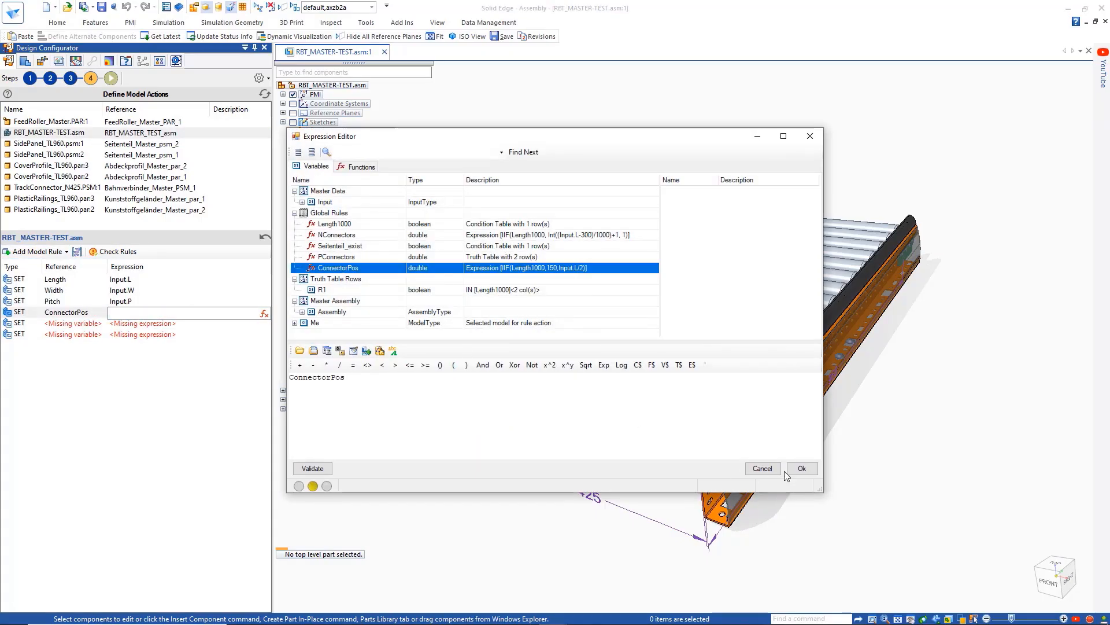
{"action": "left_click", "coordinate": [787, 472]}
- Assign the assembly variable PConnector to the fifth set rule and drive it with the global rule PConnectors
{"action": "double_click", "coordinate": [90, 324]}
{"action": "left_click", "coordinate": [100, 325]}
{"action": "double_click", "coordinate": [455, 340]}
{"action": "left_click", "coordinate": [263, 326]}
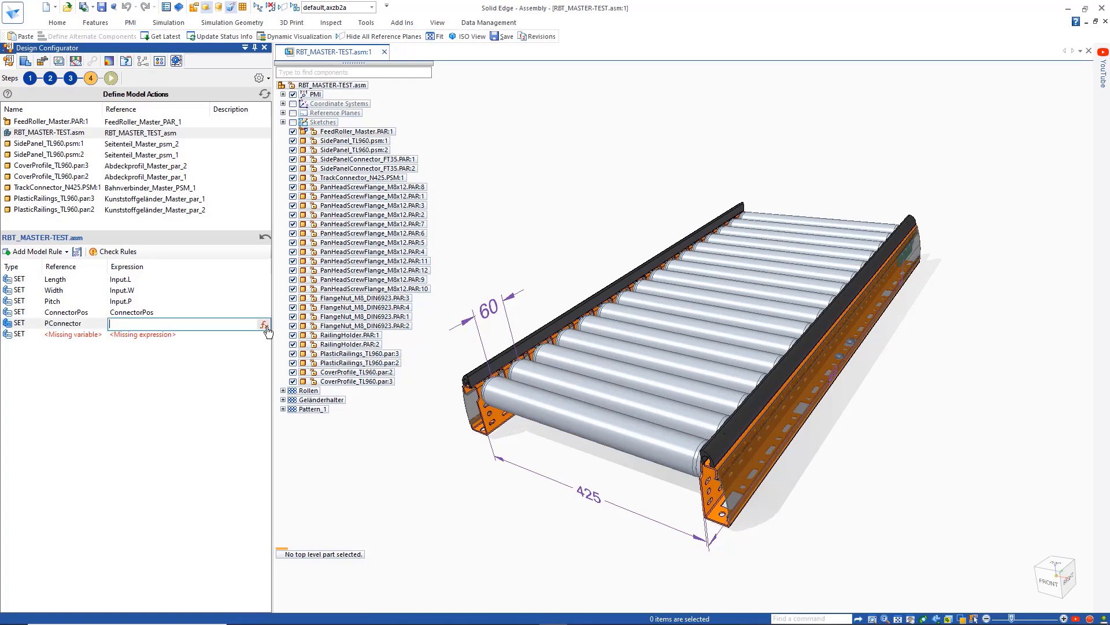
{"action": "left_click", "coordinate": [262, 326]}
{"action": "left_click", "coordinate": [341, 256]}
{"action": "left_click", "coordinate": [798, 469]}
- Assign the assembly variable NConnector to the last set rule and drive it with the global rule NConnectors
{"action": "double_click", "coordinate": [69, 335]}
{"action": "left_click", "coordinate": [100, 334]}
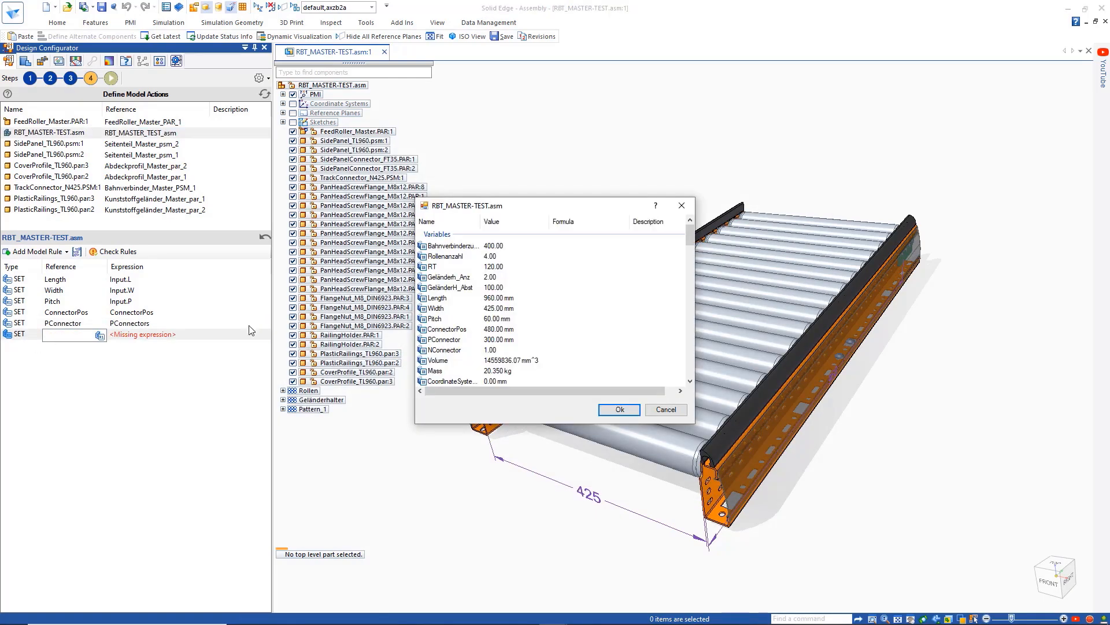
{"action": "left_click", "coordinate": [444, 351]}
{"action": "double_click", "coordinate": [443, 350]}
{"action": "left_click", "coordinate": [248, 334]}
{"action": "left_click", "coordinate": [264, 335]}
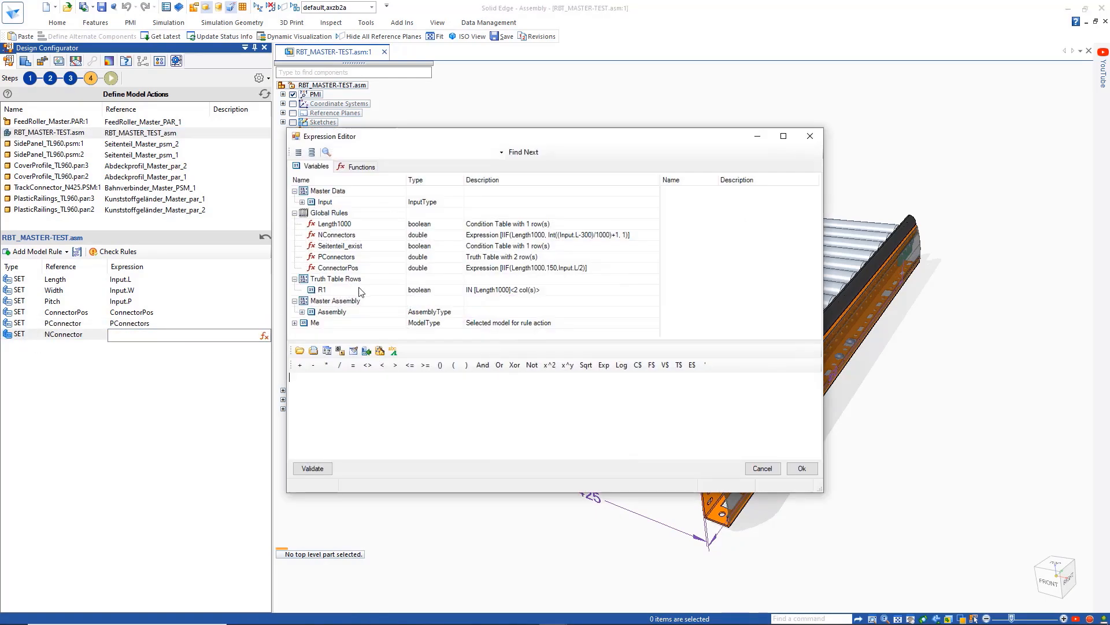
{"action": "double_click", "coordinate": [346, 235]}
{"action": "left_click", "coordinate": [802, 468]}
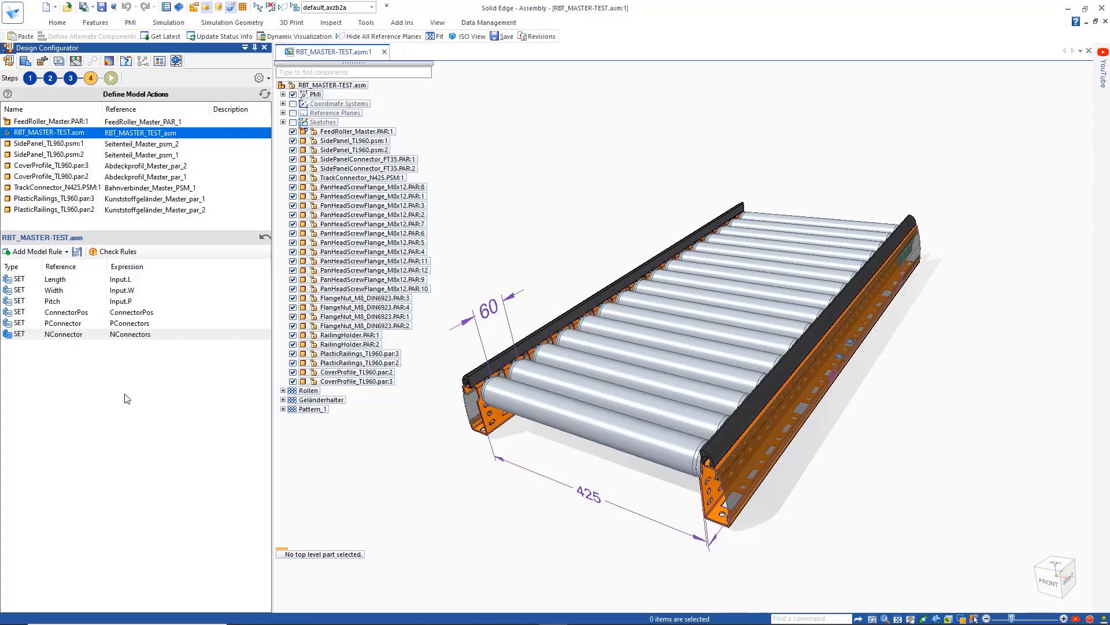
- Add a Rename rule with "CONVEYOR_"+Input.L+Input.W+Input.P+".asm" and a SaveAs rule with the same expression ending in ".stp"
{"action": "left_click", "coordinate": [36, 252]}
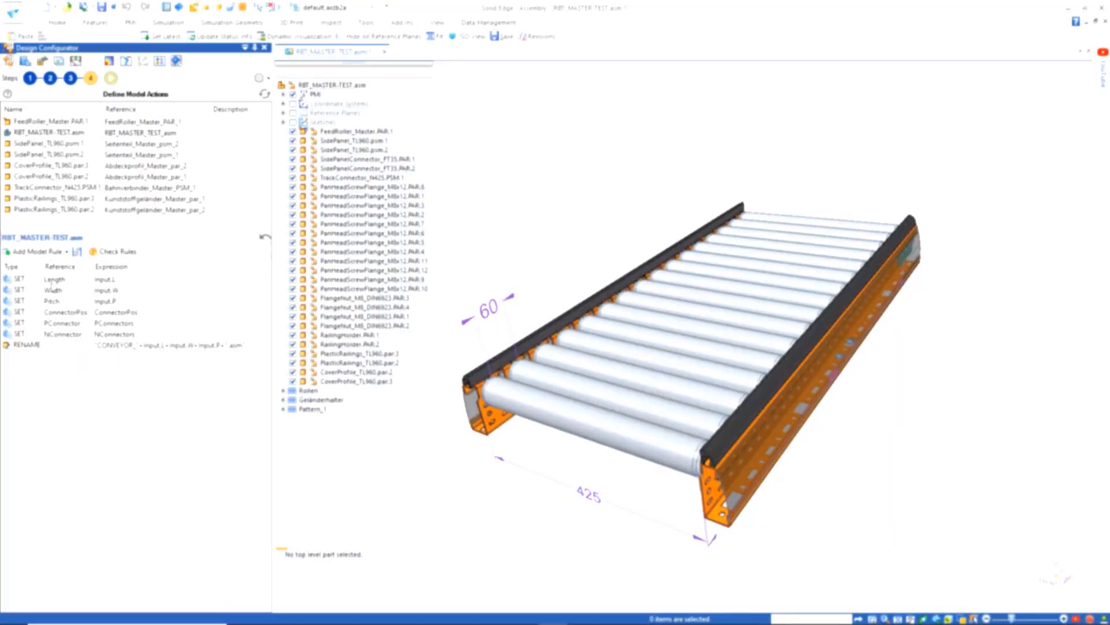
{"action": "left_click", "coordinate": [43, 341]}
{"action": "left_click", "coordinate": [127, 345]}
{"action": "key", "text": "ctrl+c"}
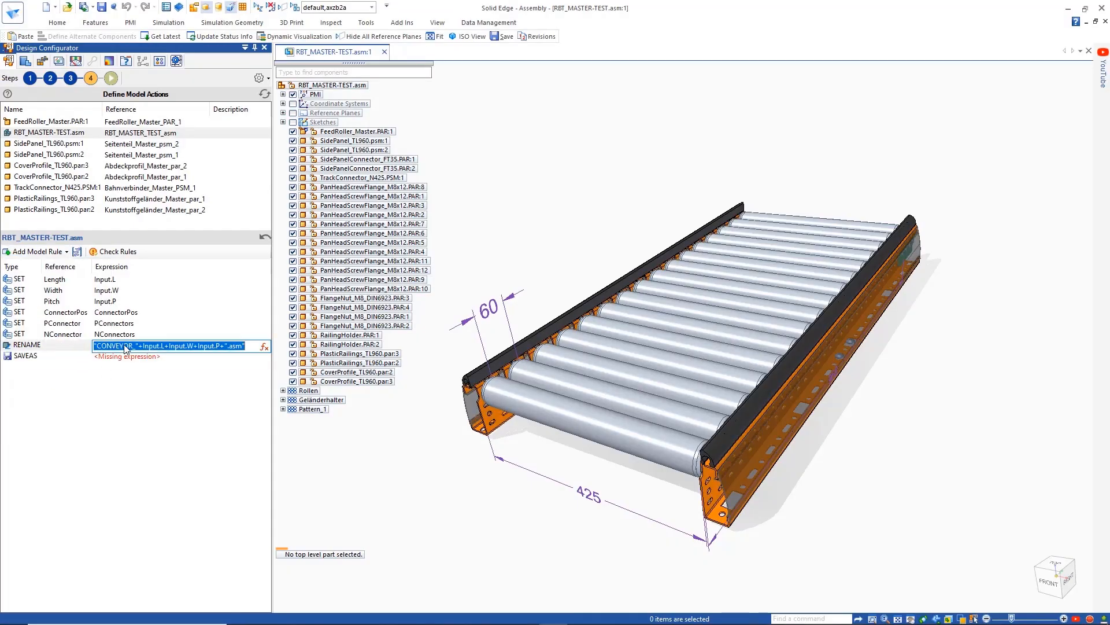
{"action": "right_click", "coordinate": [126, 346]}
{"action": "left_click", "coordinate": [149, 382]}
{"action": "right_click", "coordinate": [132, 355]}
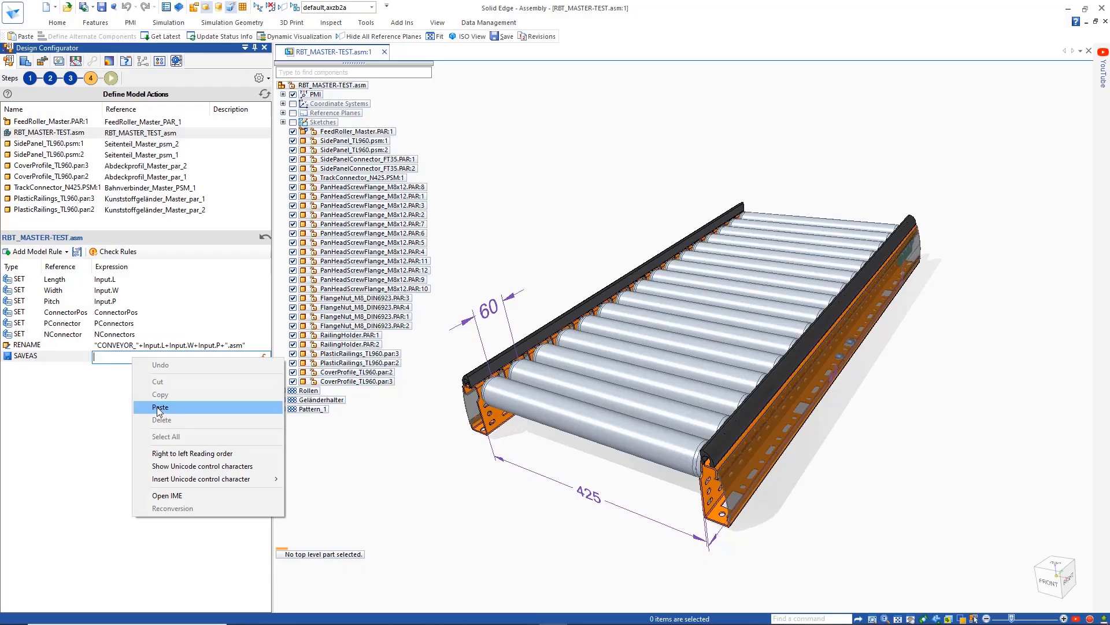
{"action": "left_click", "coordinate": [153, 406]}
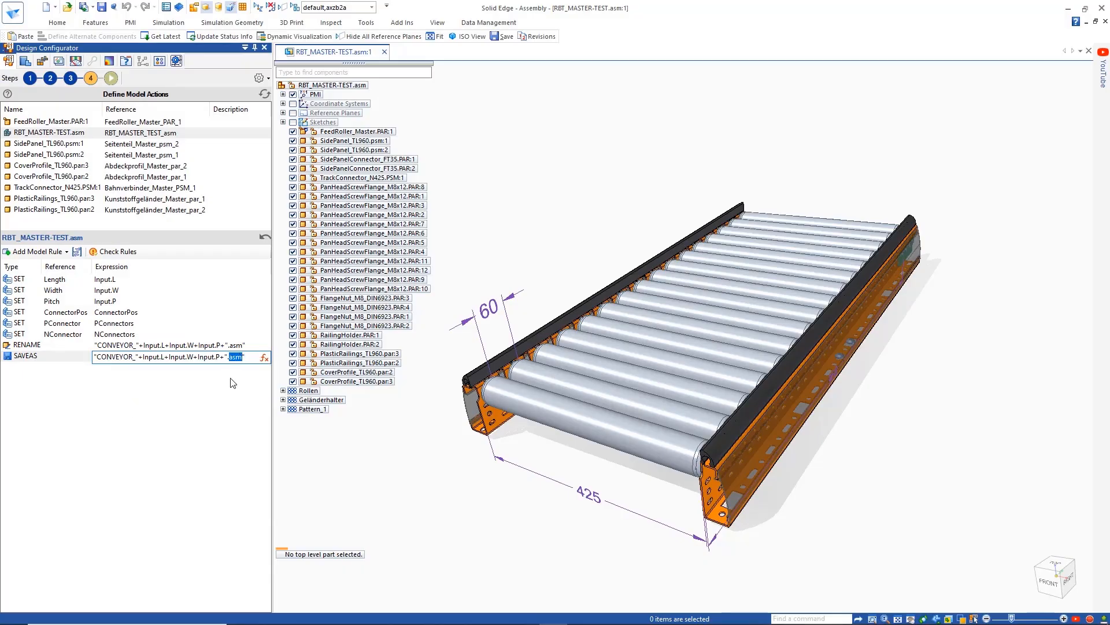
{"action": "left_click", "coordinate": [216, 380]}
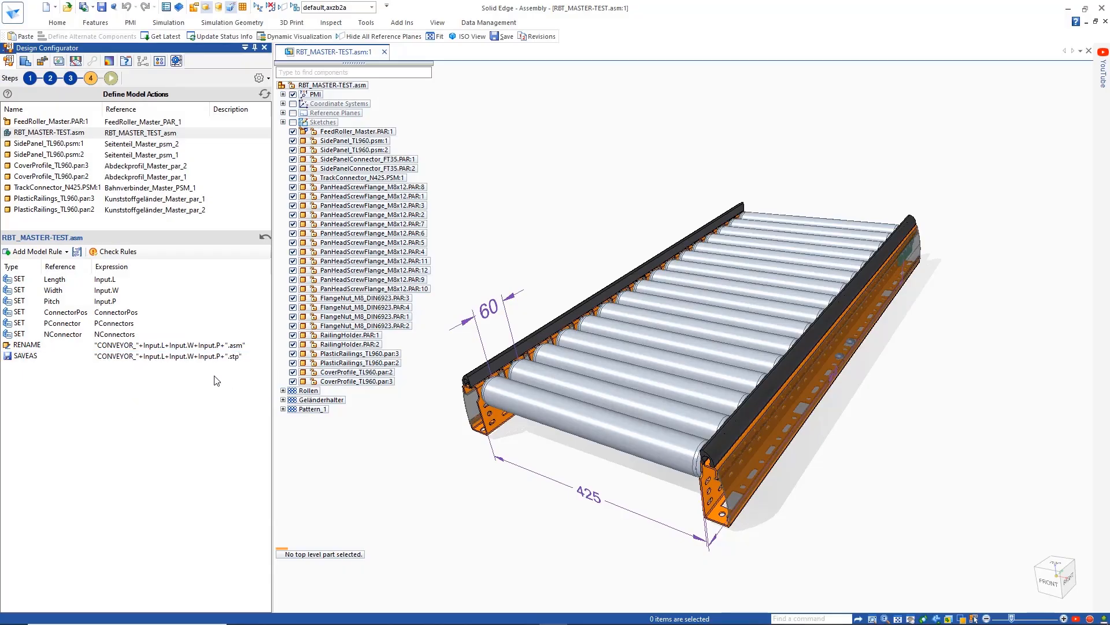
- Run the configuration with length 1440, width 725 and pitch 60, and view the resulting conveyor
{"action": "left_click_drag", "start_coordinate": [64, 134], "coordinate": [59, 218]}
{"action": "left_click", "coordinate": [111, 78]}
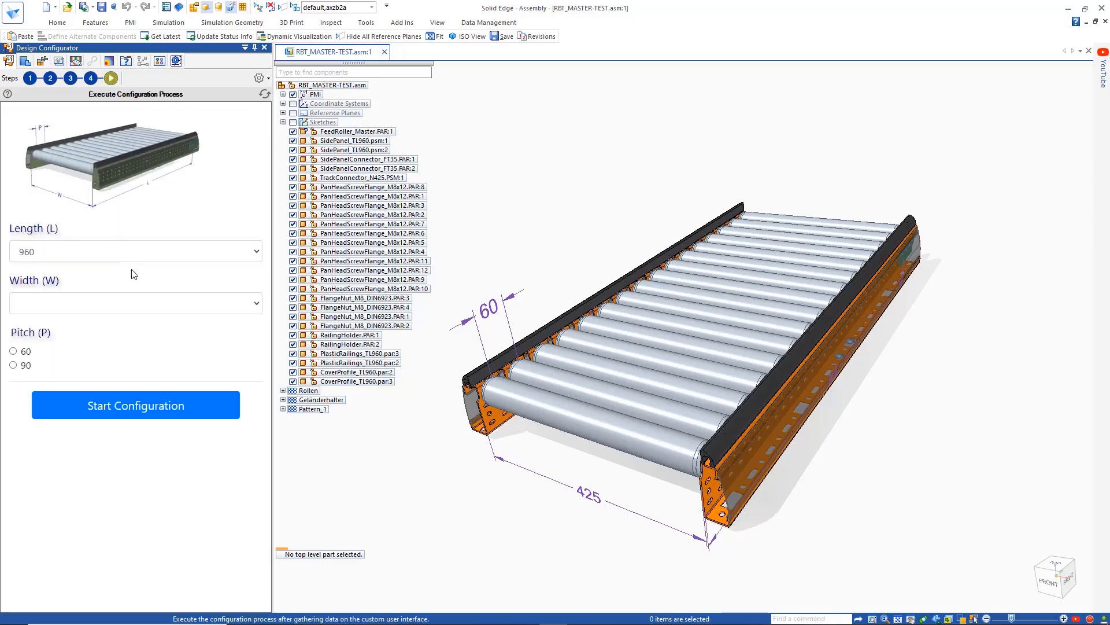
{"action": "left_click", "coordinate": [104, 253]}
{"action": "left_click", "coordinate": [36, 311]}
{"action": "left_click", "coordinate": [36, 334]}
{"action": "left_click", "coordinate": [99, 409]}
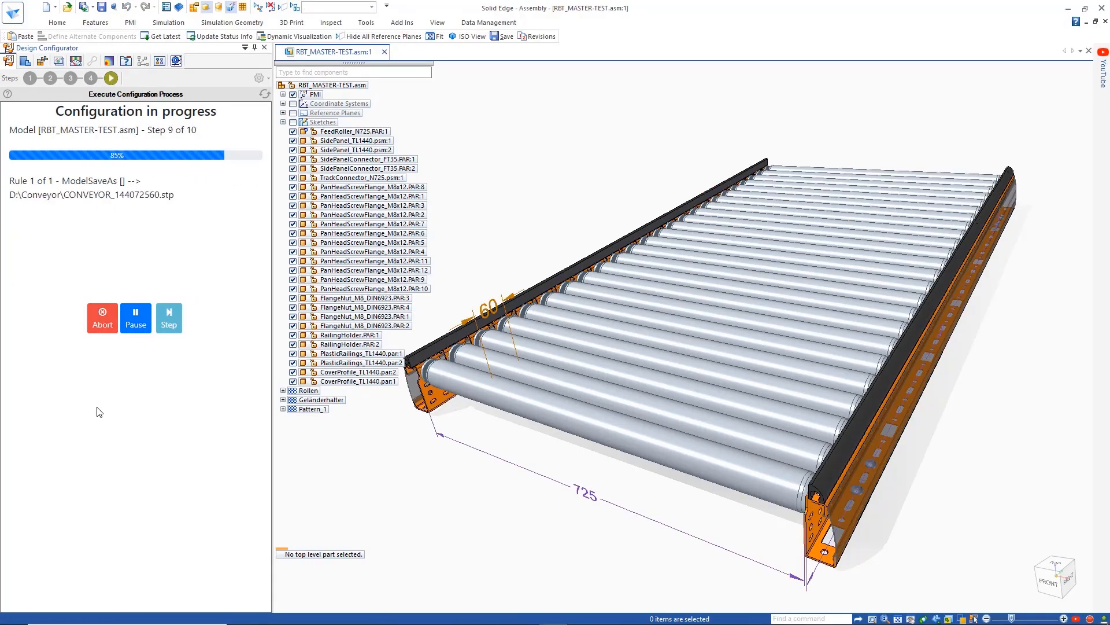
{"action": "middle_click_drag", "start_coordinate": [434, 429], "coordinate": [439, 457]}
{"action": "key", "text": "ctrl+i"}
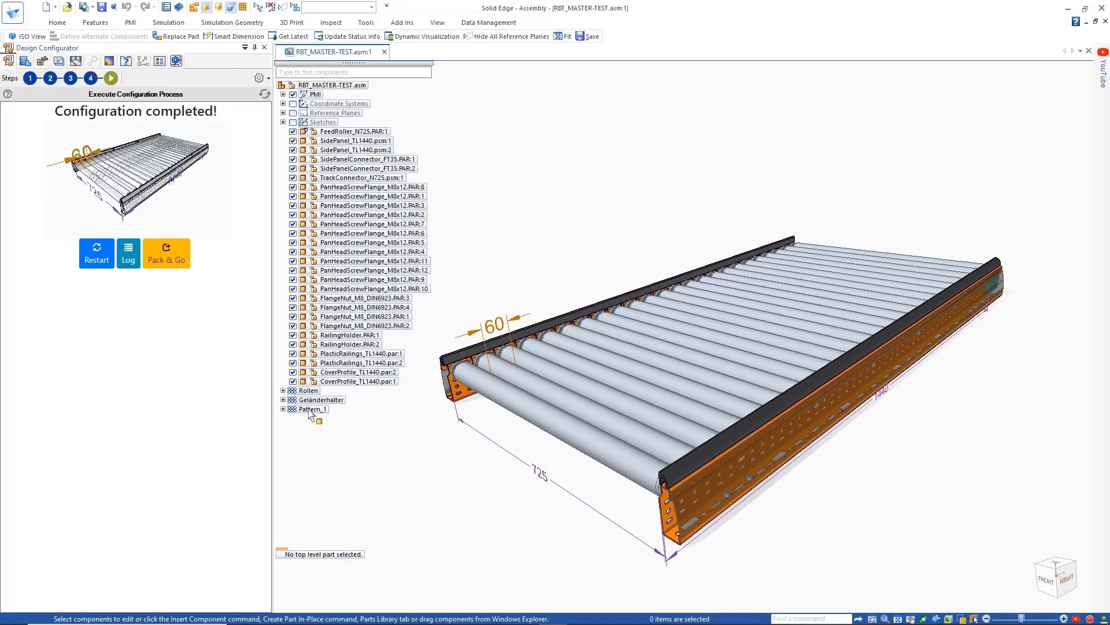
- Restart the configuration process and run it with length 960 and width 425
{"action": "left_click", "coordinate": [94, 259]}
{"action": "left_click", "coordinate": [80, 252]}
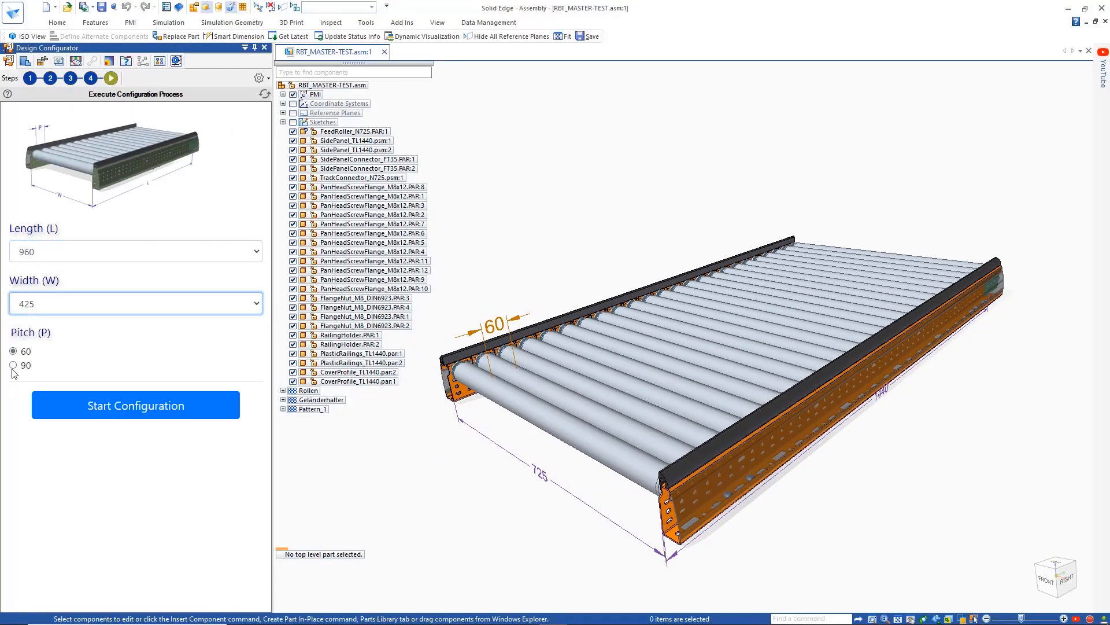
{"action": "left_click", "coordinate": [72, 406]}
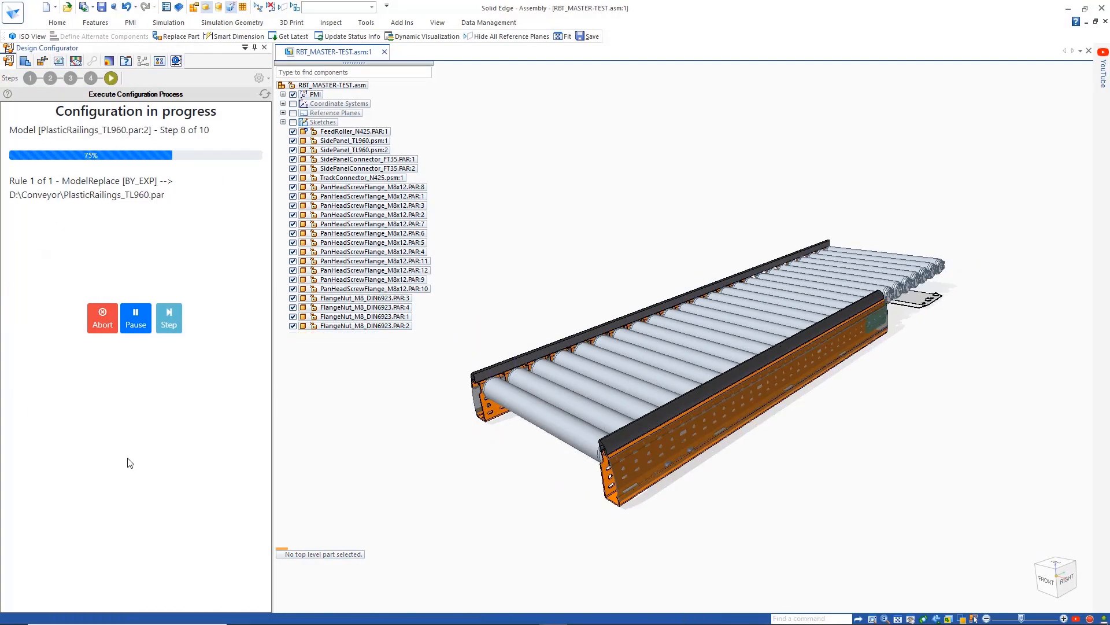